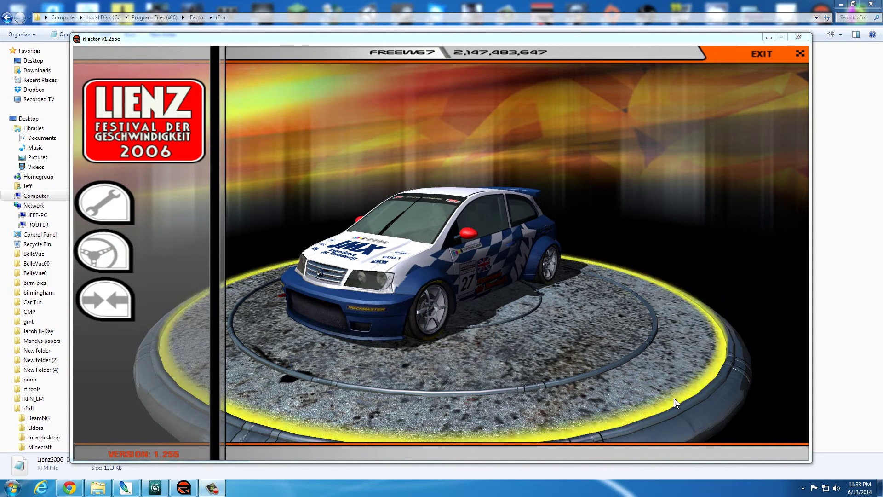
Exit rFactor and open the TestCar RFM file to examine its track filter and vehicle filter lines.
{"action": "left_click", "coordinate": [762, 54]}
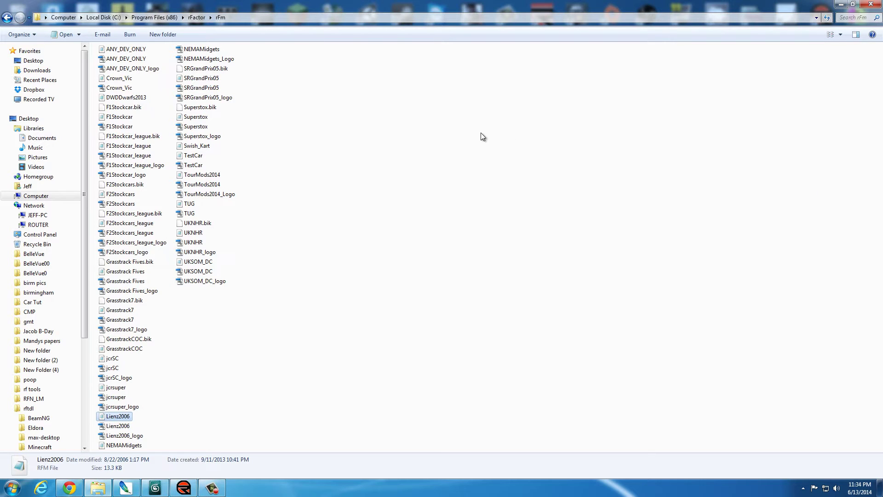
{"action": "left_click", "coordinate": [121, 419]}
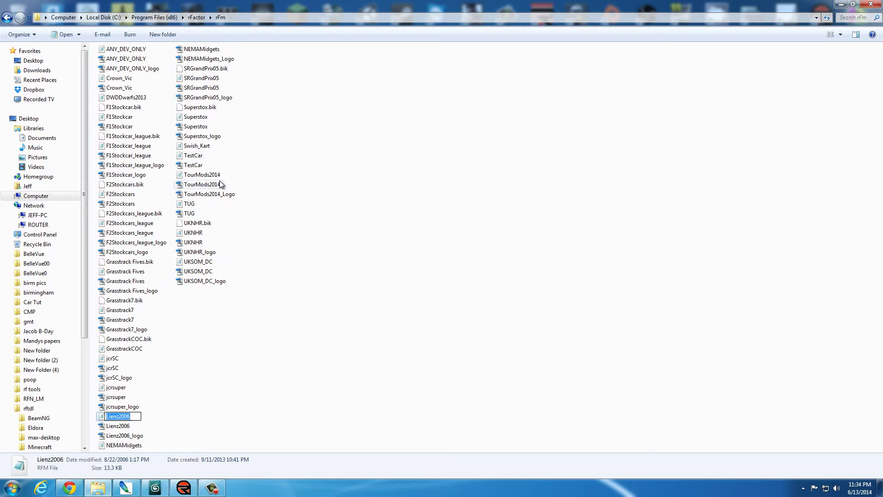
{"action": "left_click", "coordinate": [193, 158]}
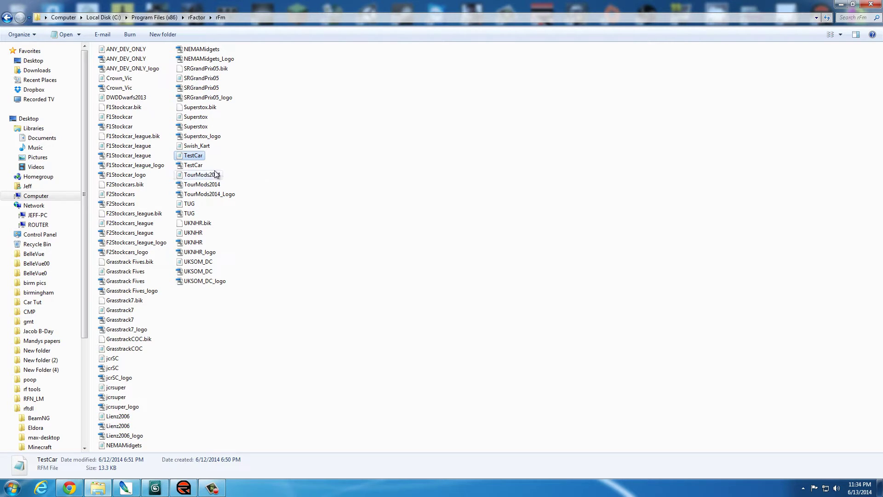
{"action": "double_click", "coordinate": [193, 156]}
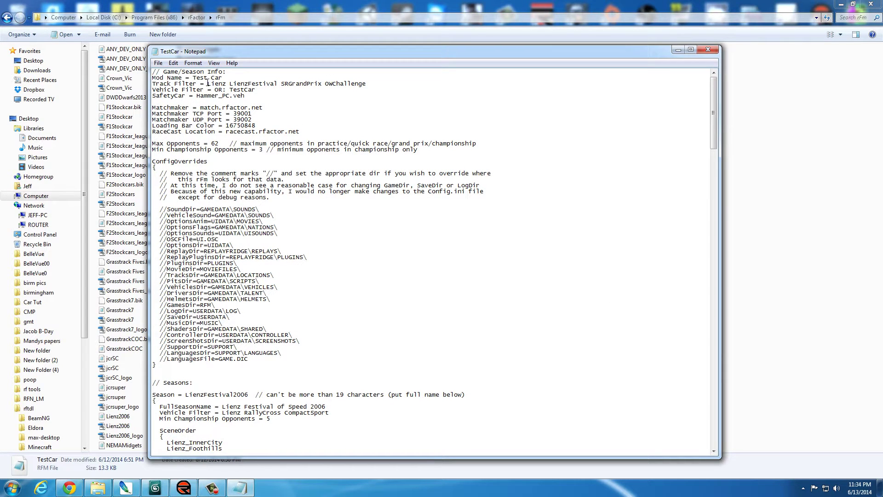
{"action": "left_click_drag", "start_coordinate": [208, 83], "coordinate": [363, 86]}
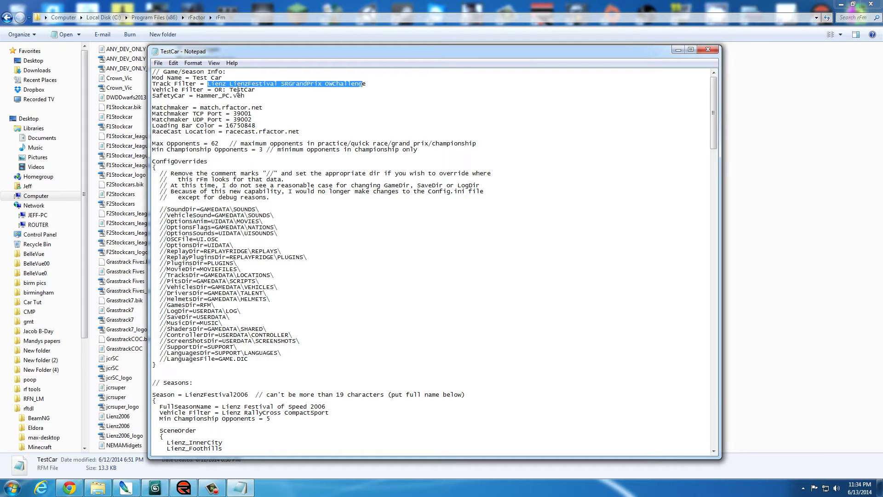
{"action": "left_click", "coordinate": [256, 90]}
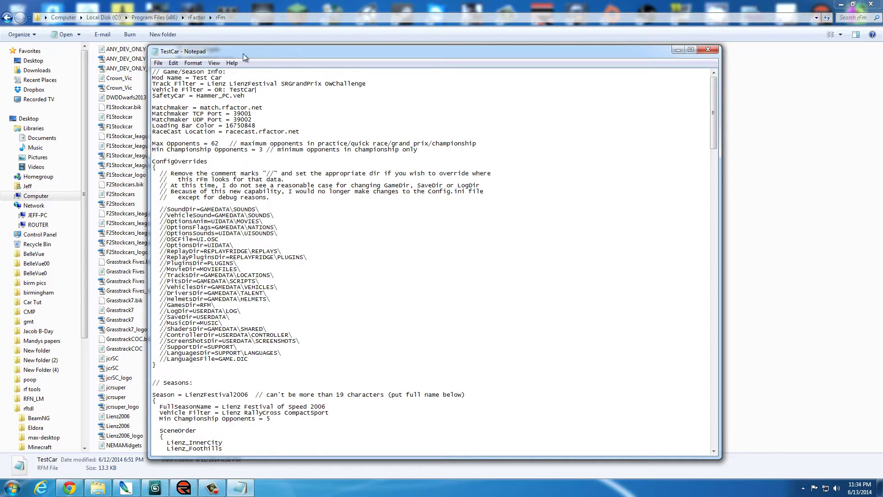
Open the F1Stockcar_league RFM file to compare its filter lines with TestCar's, and close both files.
{"action": "left_click_drag", "start_coordinate": [248, 55], "coordinate": [294, 55]}
{"action": "double_click", "coordinate": [125, 146]}
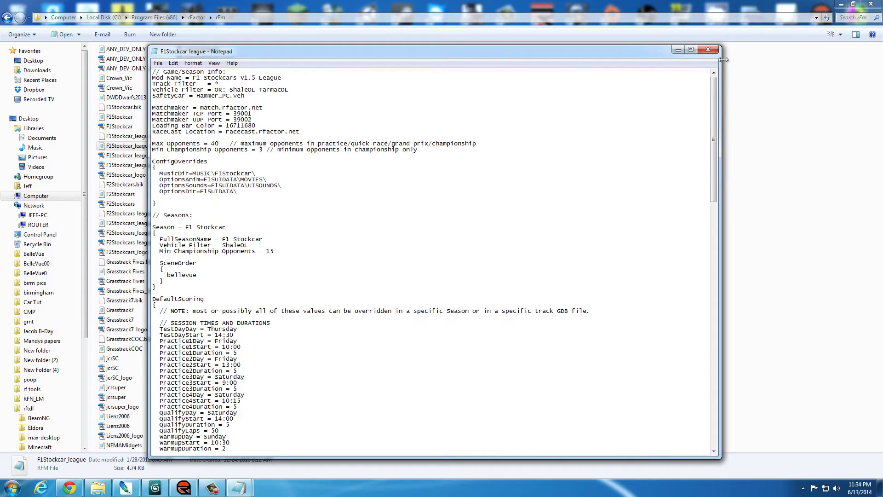
{"action": "left_click", "coordinate": [707, 49]}
{"action": "left_click", "coordinate": [239, 487]}
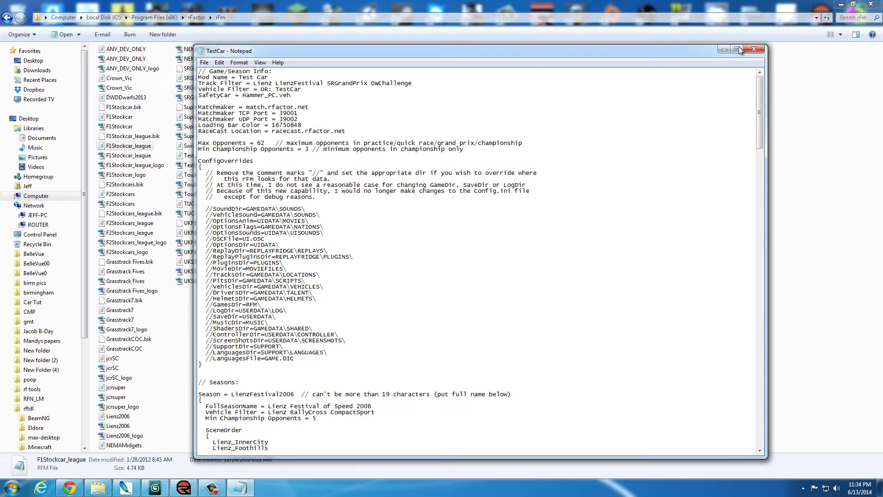
{"action": "left_click", "coordinate": [753, 49]}
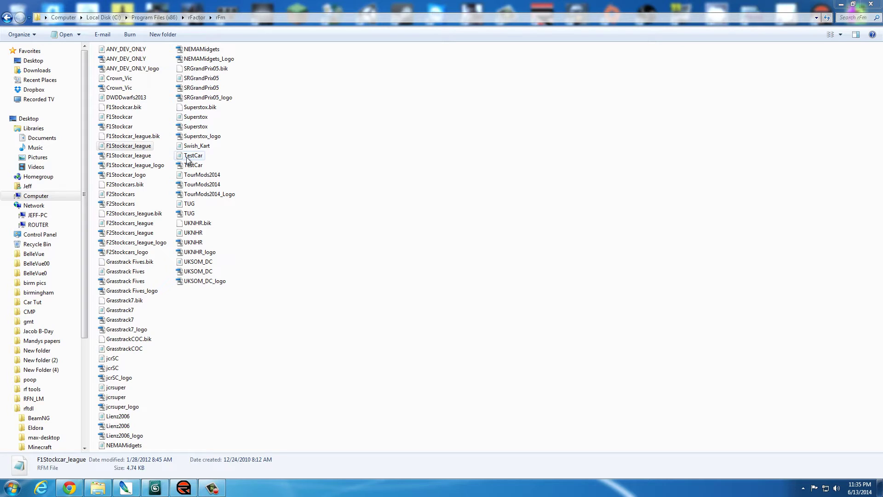
Go to the TestCar folder inside rFactor's GameData\Vehicles directory.
{"action": "left_click", "coordinate": [301, 195]}
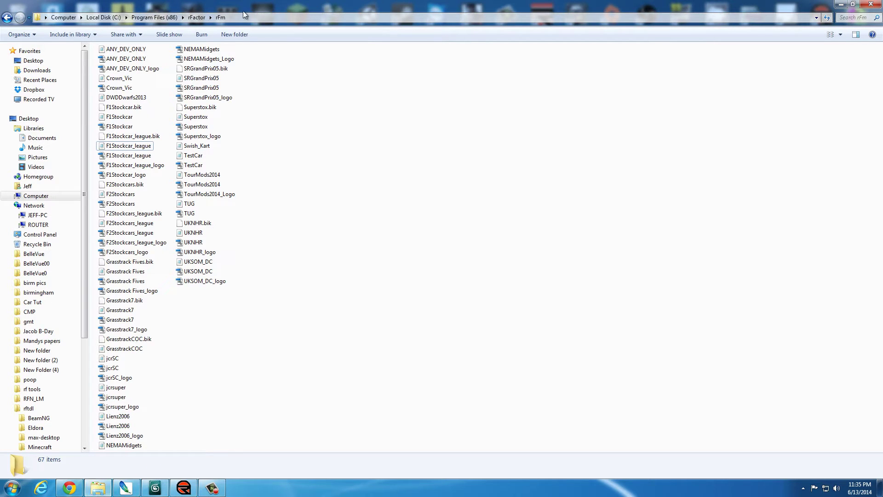
{"action": "left_click", "coordinate": [196, 17]}
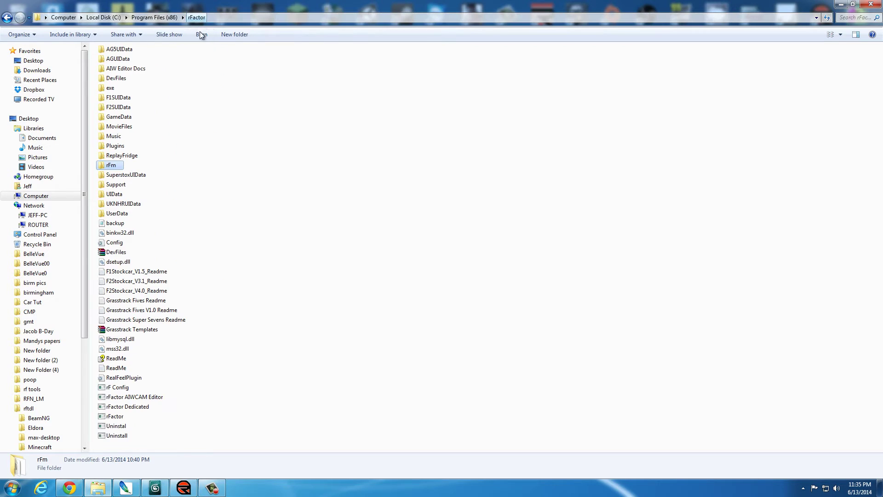
{"action": "double_click", "coordinate": [127, 118]}
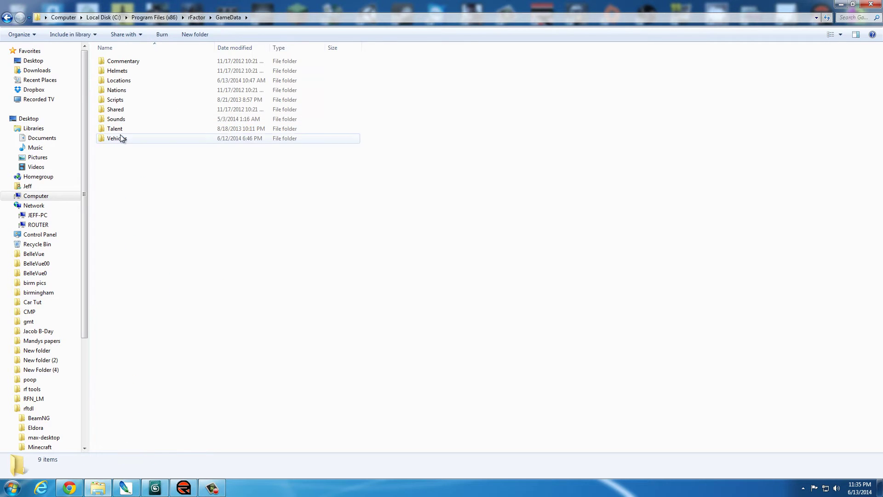
{"action": "double_click", "coordinate": [122, 138]}
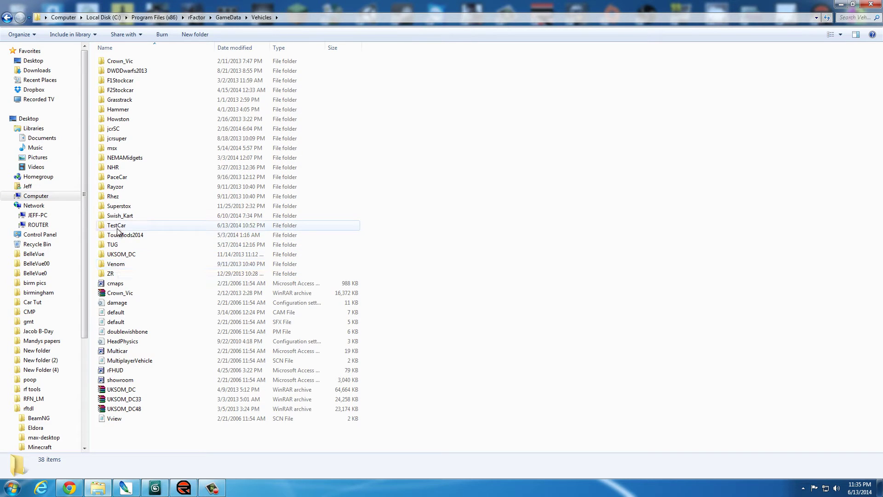
{"action": "mouse_move", "coordinate": [118, 230]}
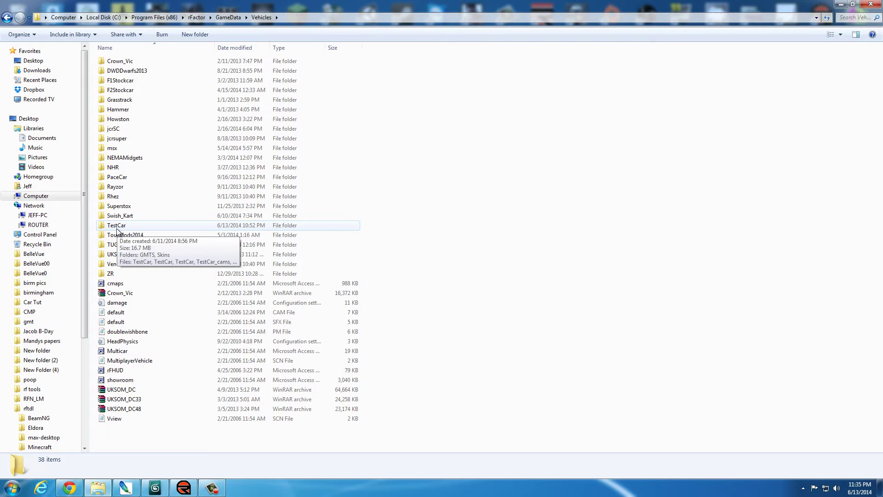
{"action": "double_click", "coordinate": [117, 228]}
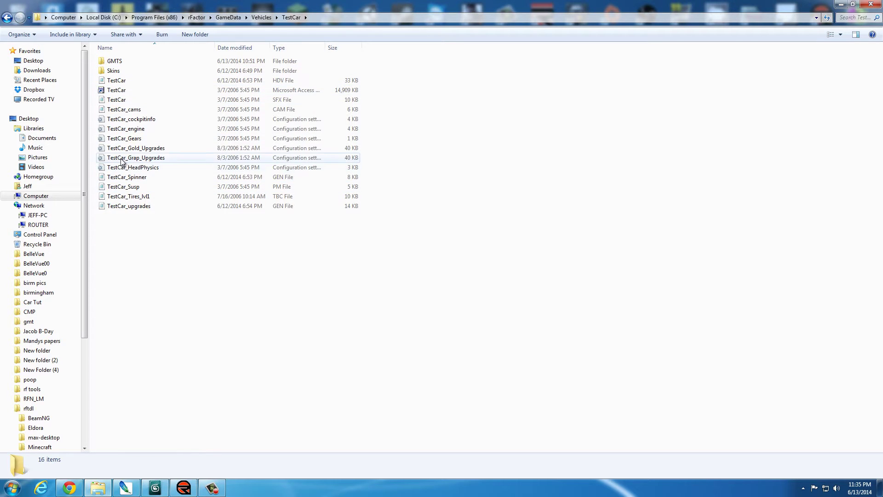
Open the TestCar HDV file and replace every occurrence of "Testcar" with "TestCar".
{"action": "double_click", "coordinate": [119, 81]}
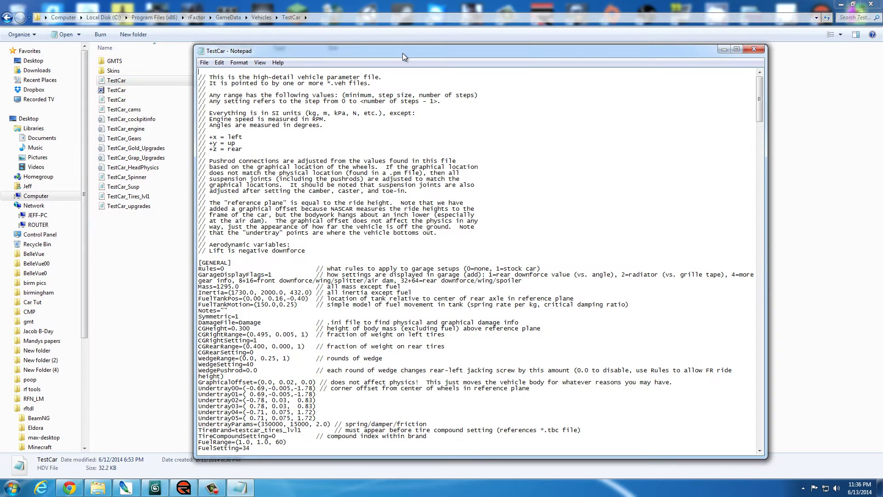
{"action": "left_click_drag", "start_coordinate": [402, 52], "coordinate": [396, 34]}
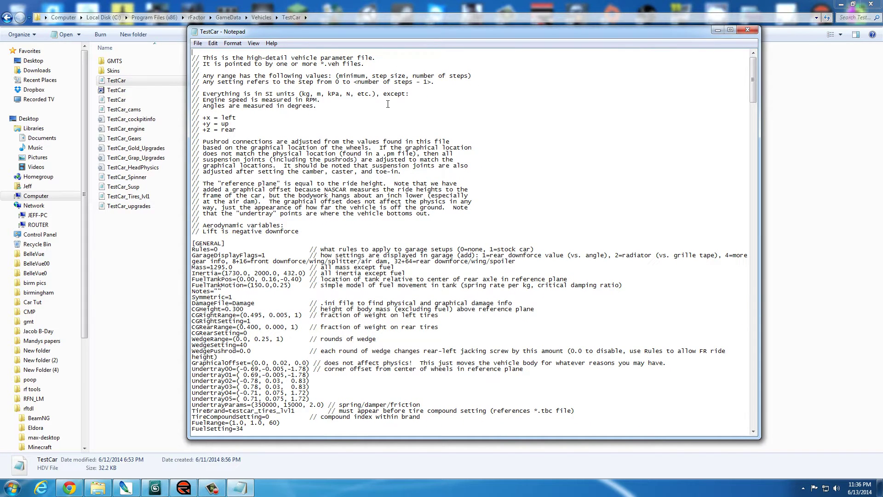
{"action": "left_click", "coordinate": [214, 45]}
{"action": "left_click", "coordinate": [234, 133]}
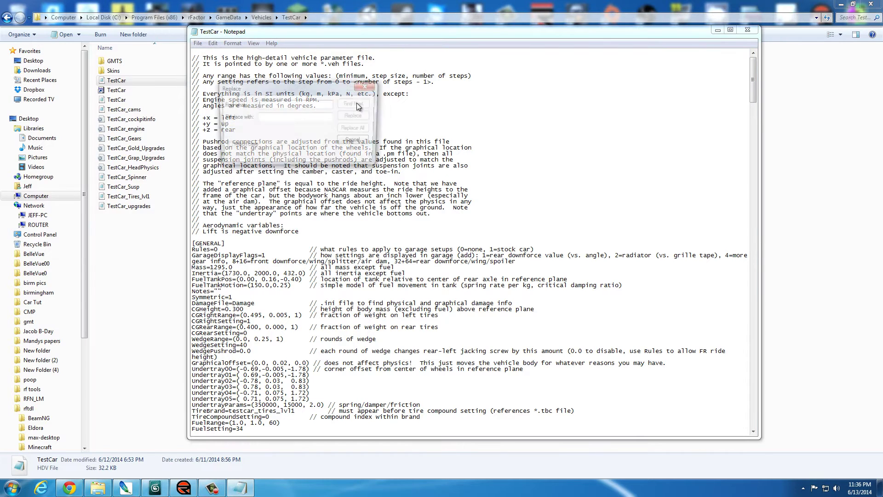
{"action": "left_click_drag", "start_coordinate": [314, 89], "coordinate": [321, 90]}
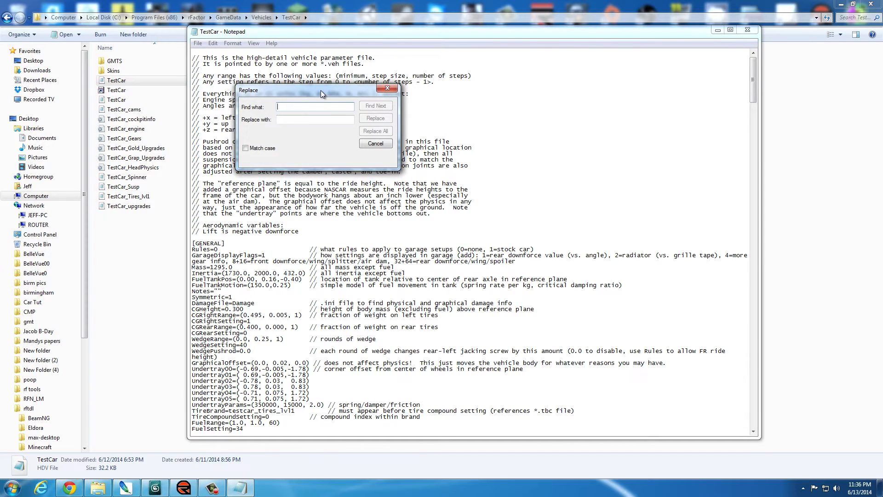
{"action": "type", "text": "Testcar"}
{"action": "key", "text": "Tab"}
{"action": "type", "text": "Test"}
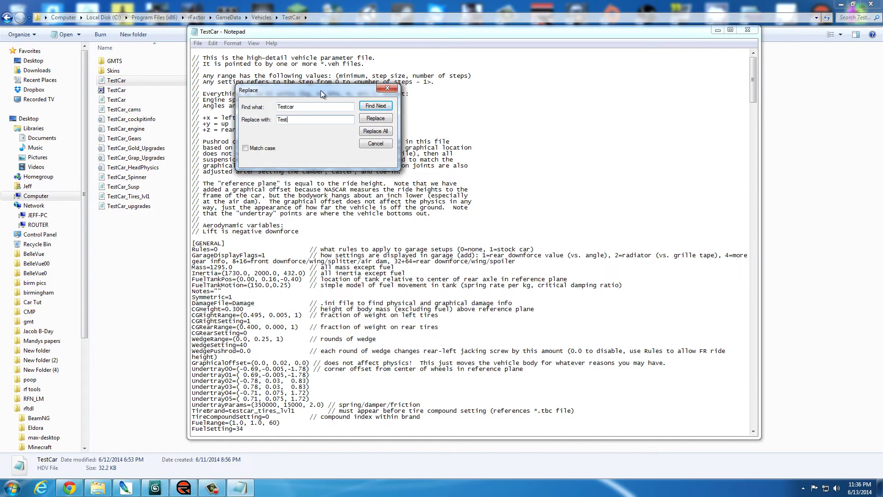
{"action": "type", "text": "Car"}
{"action": "left_click", "coordinate": [381, 106]}
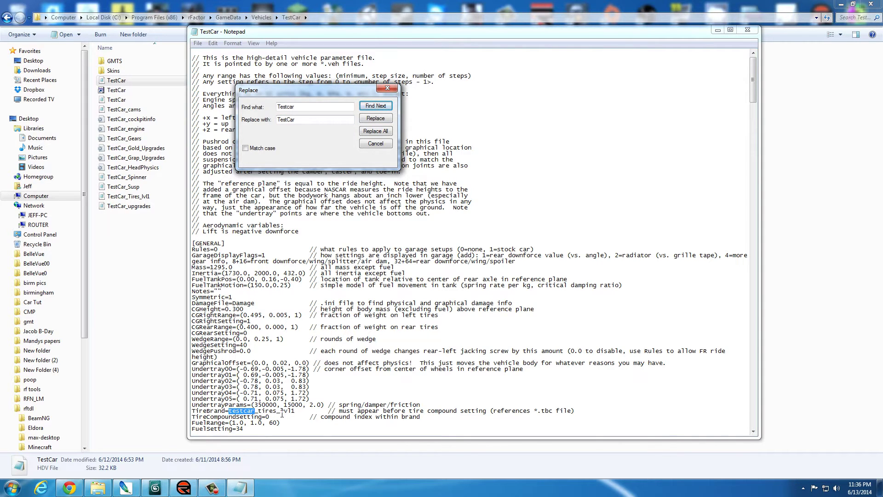
{"action": "left_click", "coordinate": [375, 120]}
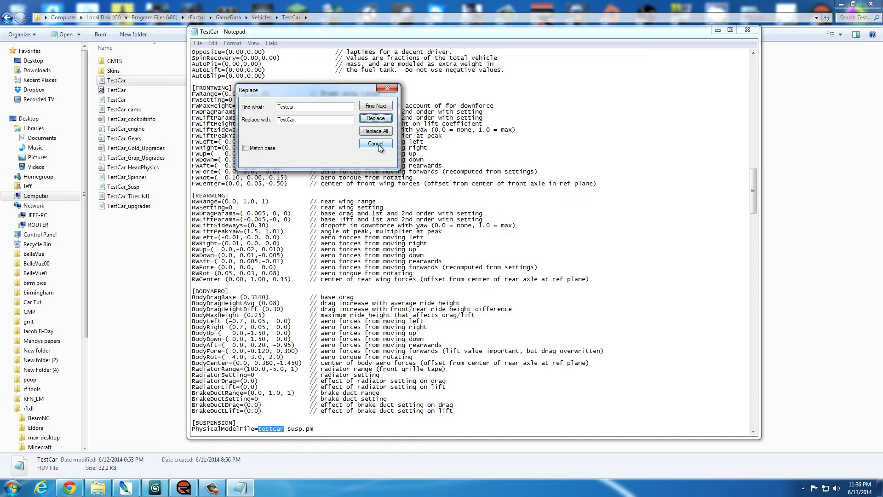
{"action": "left_click", "coordinate": [381, 132]}
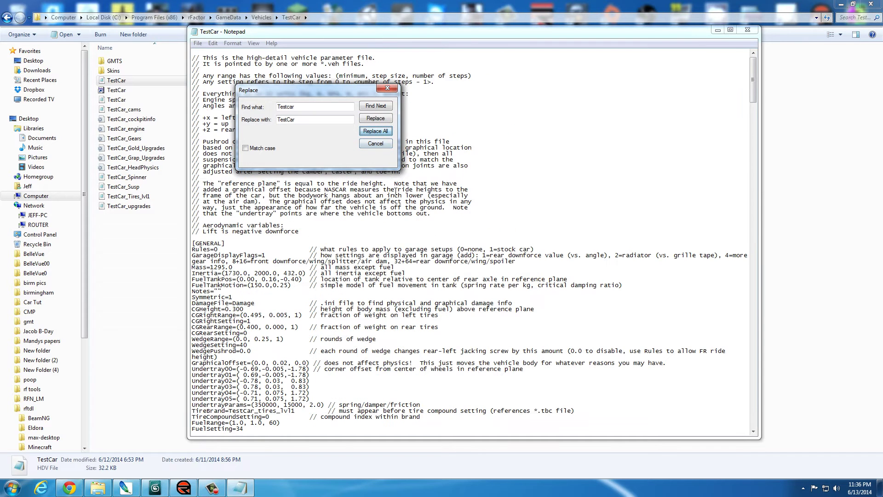
{"action": "left_click", "coordinate": [390, 92]}
Check the renamed suspension, engine and gear file references throughout the TestCar HDV file, and close it with its changes saved.
{"action": "left_click_drag", "start_coordinate": [753, 102], "coordinate": [752, 186]}
{"action": "scroll", "coordinate": [307, 271], "scroll_direction": "down", "scroll_amount": 20}
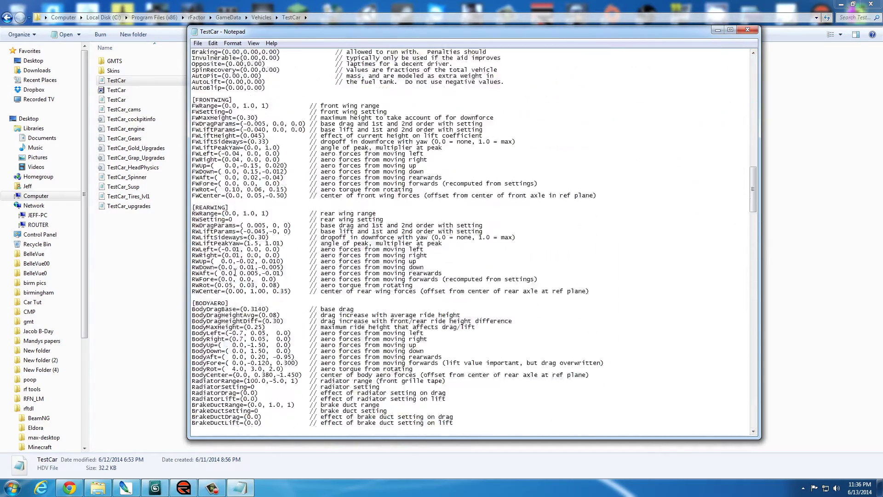
{"action": "scroll", "coordinate": [220, 254], "scroll_direction": "down", "scroll_amount": 6}
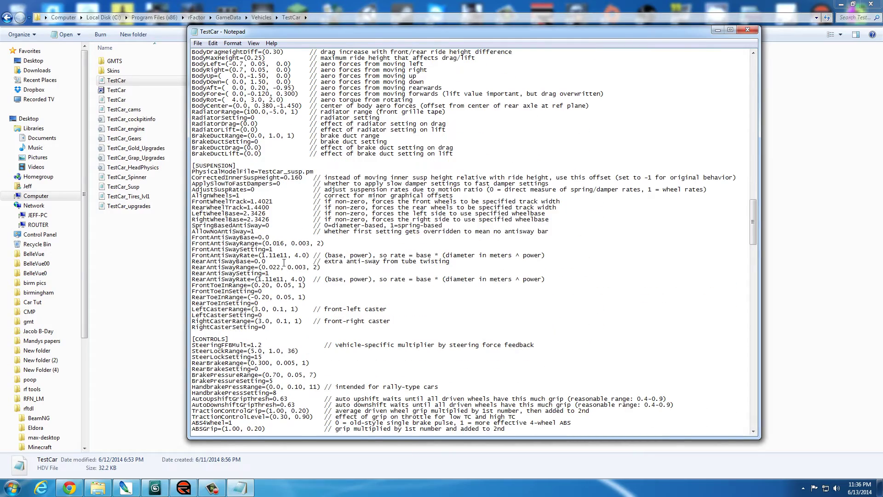
{"action": "scroll", "coordinate": [286, 266], "scroll_direction": "down", "scroll_amount": 11}
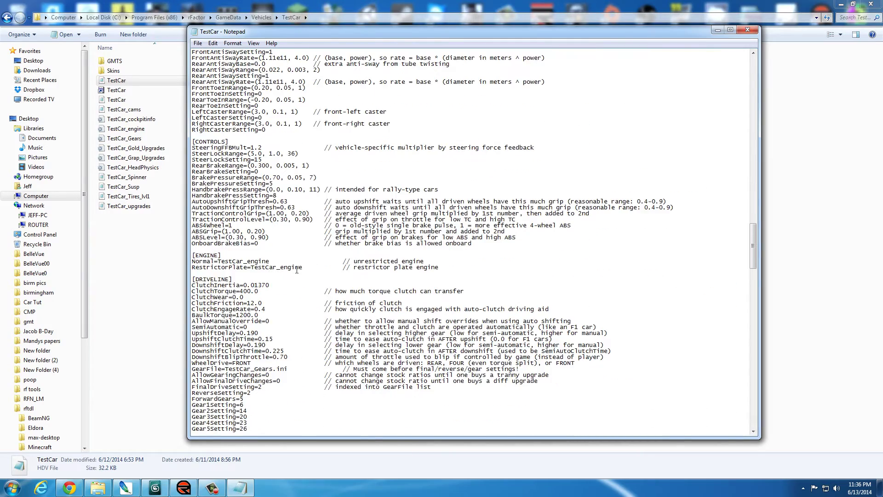
{"action": "scroll", "coordinate": [285, 267], "scroll_direction": "down", "scroll_amount": 16}
{"action": "scroll", "coordinate": [304, 265], "scroll_direction": "down", "scroll_amount": 20}
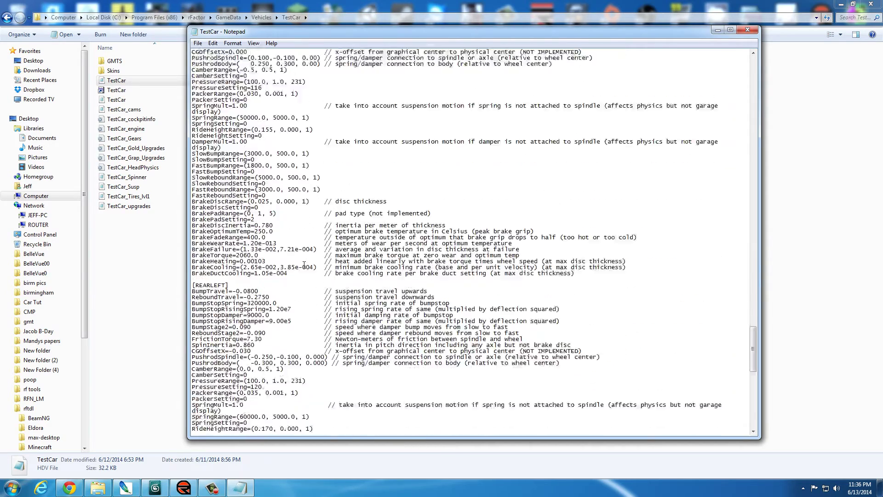
{"action": "scroll", "coordinate": [303, 265], "scroll_direction": "down", "scroll_amount": 20}
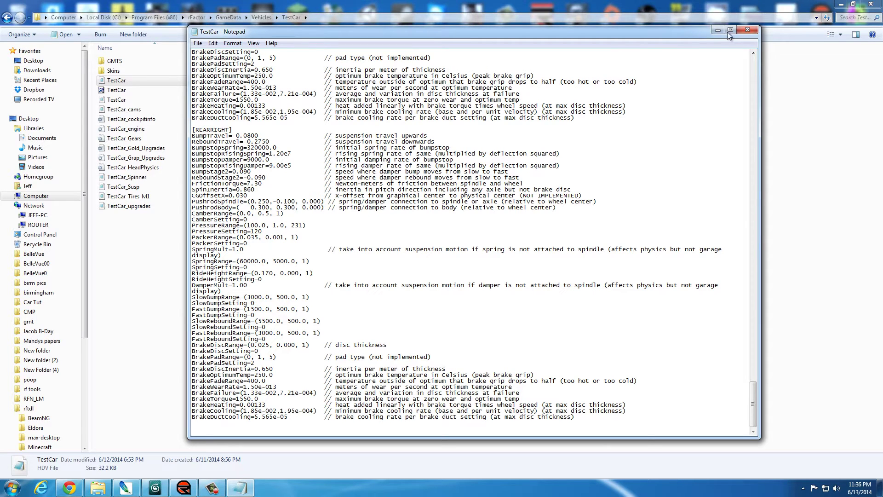
{"action": "left_click", "coordinate": [748, 30]}
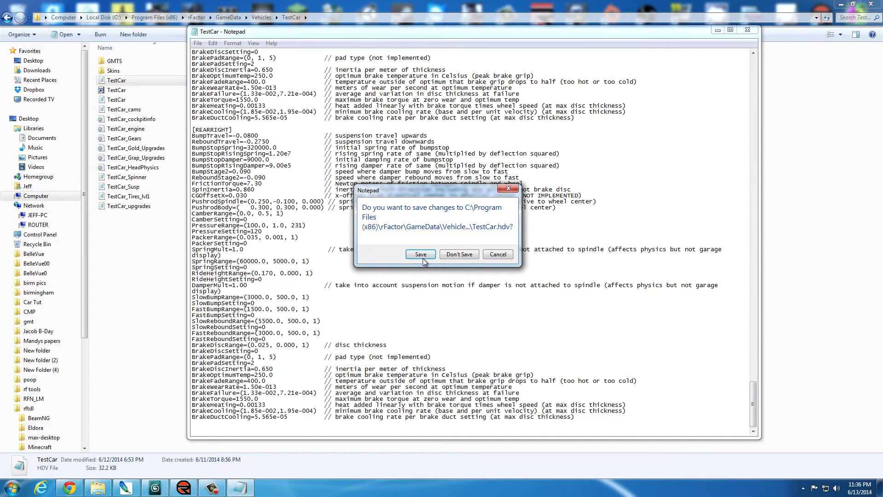
{"action": "left_click", "coordinate": [419, 254]}
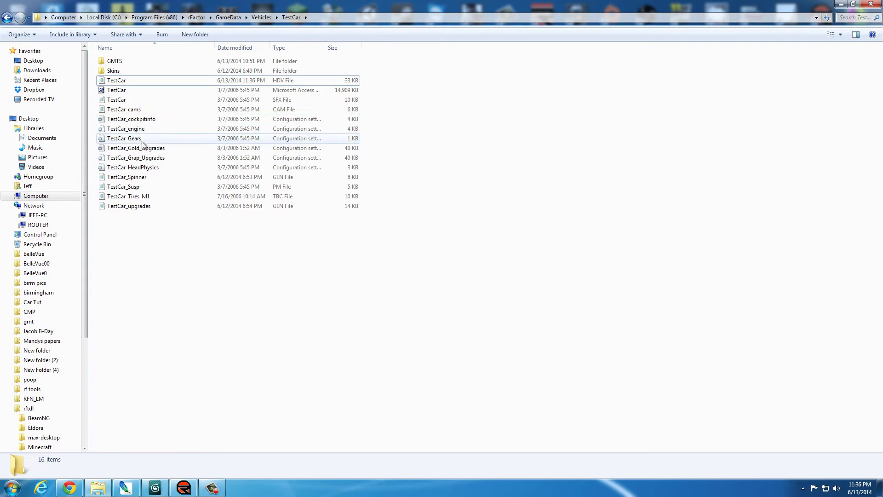
Open the TestCar_Spinner GEN file and place its window beside the TestCar folder's file list.
{"action": "left_click", "coordinate": [136, 179]}
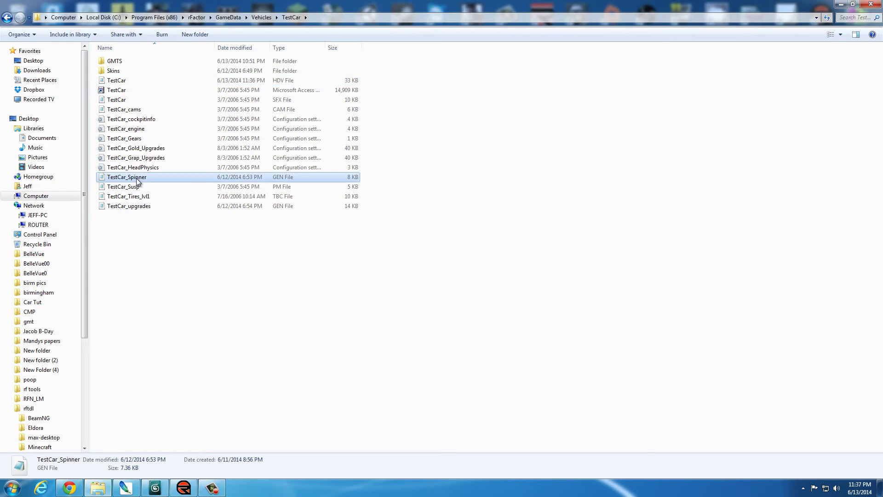
{"action": "double_click", "coordinate": [136, 178]}
{"action": "left_click_drag", "start_coordinate": [471, 10], "coordinate": [533, 43]}
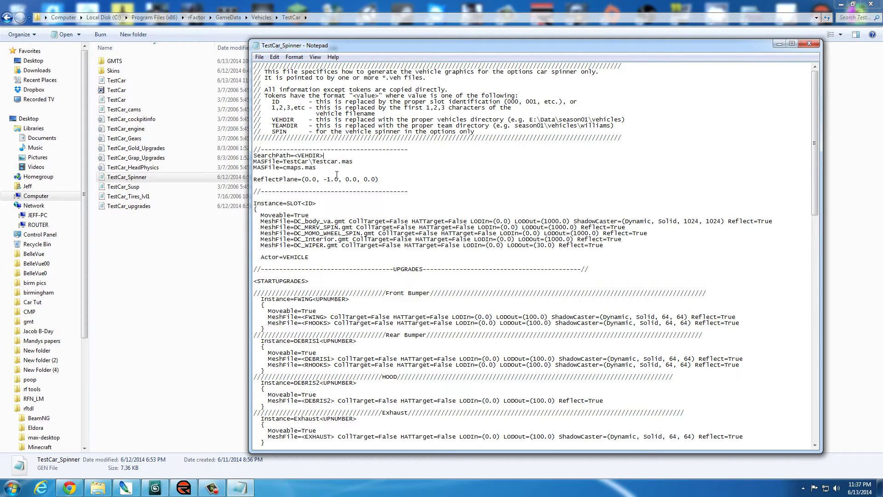
Copy the spinner file's SearchPath=<VEHDIR> line and add a second one beneath it reading SearchPath=<VEHDIR>\TestCar.
{"action": "left_click_drag", "start_coordinate": [323, 155], "coordinate": [253, 156]}
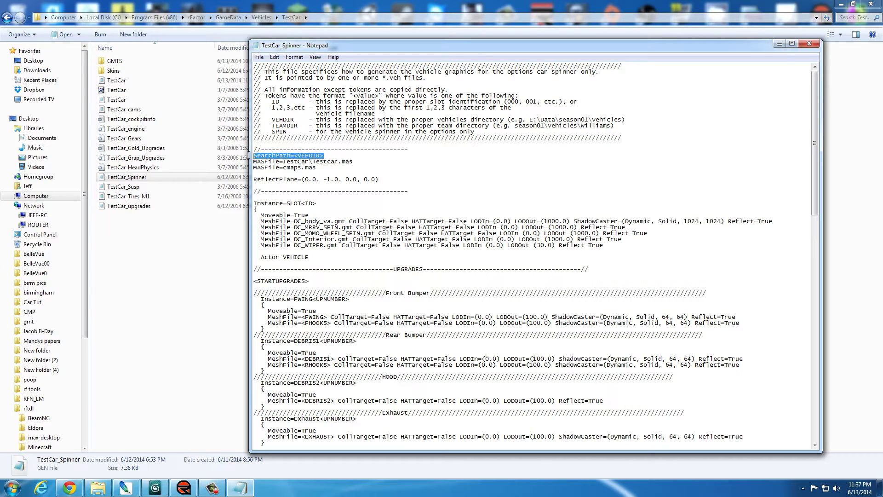
{"action": "left_click", "coordinate": [284, 162]}
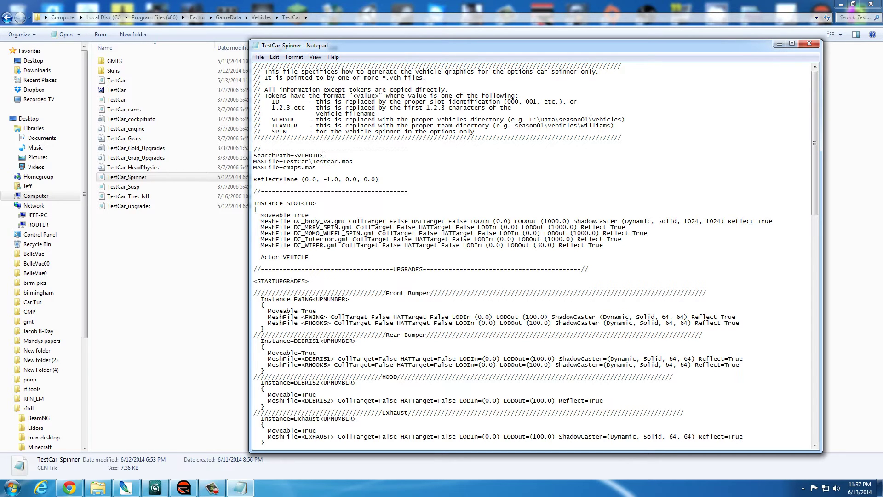
{"action": "left_click_drag", "start_coordinate": [326, 149], "coordinate": [270, 156]}
{"action": "left_click", "coordinate": [366, 151]}
{"action": "left_click_drag", "start_coordinate": [336, 154], "coordinate": [255, 155]}
{"action": "key", "text": "ctrl+c"}
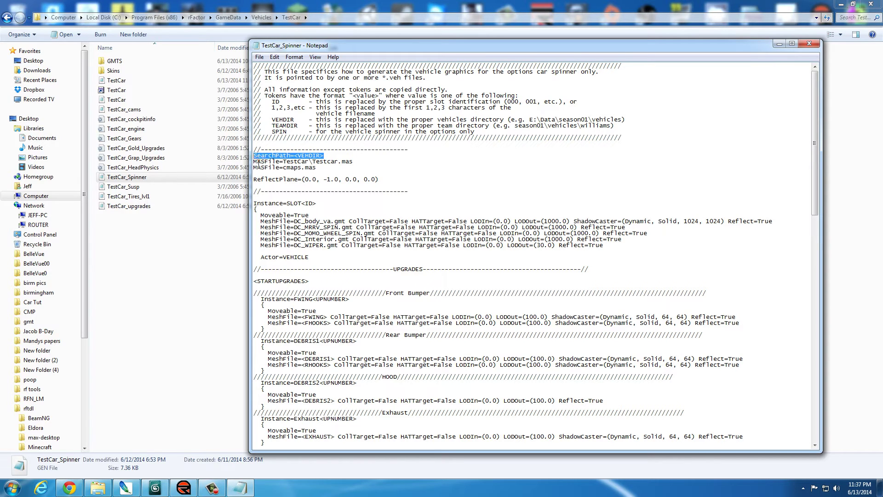
{"action": "left_click", "coordinate": [330, 155]}
{"action": "key", "text": "Return"}
{"action": "key", "text": "ctrl+v"}
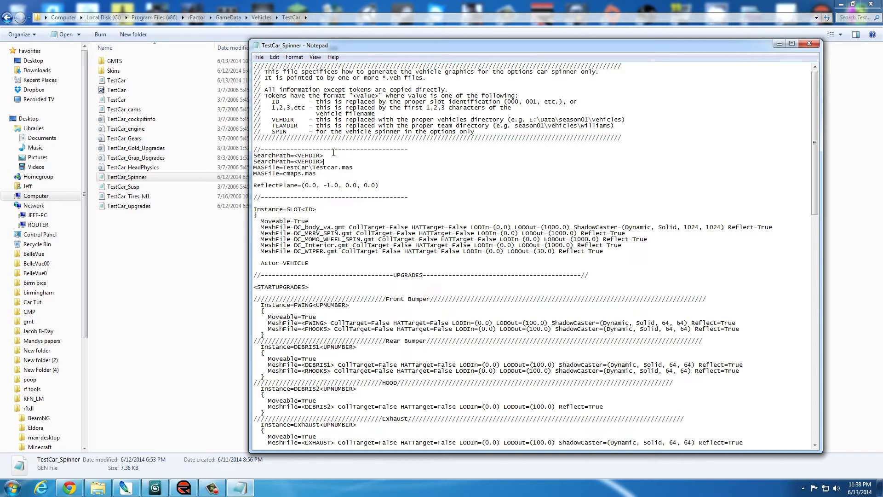
{"action": "type", "text": "\\TestCar"}
Add a third line reading SearchPath=<VEHDIR>\Testcar\GMTS to the spinner file, save the file and close it.
{"action": "key", "text": "Return"}
{"action": "key", "text": "ctrl+v"}
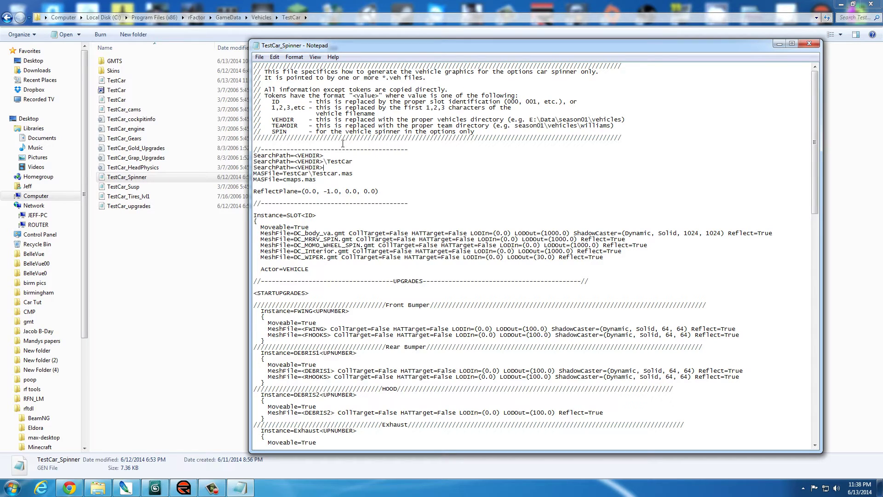
{"action": "type", "text": "\\Testcar\\GMTS"}
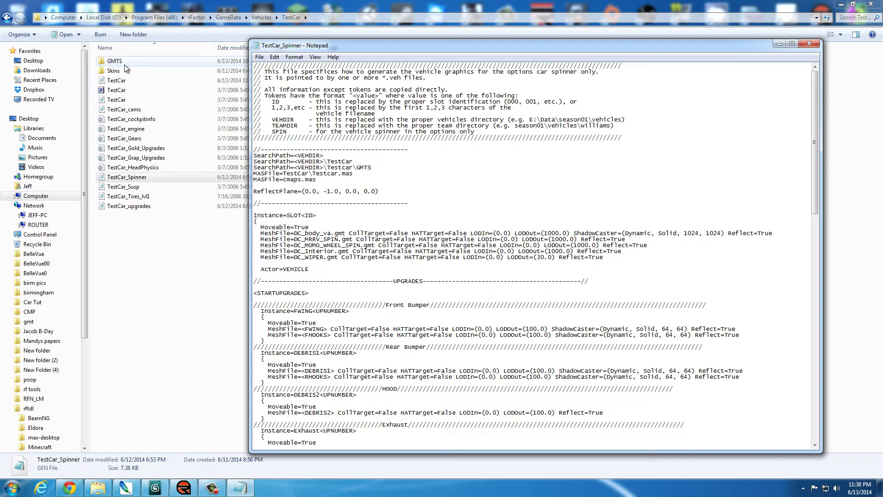
{"action": "left_click", "coordinate": [260, 57]}
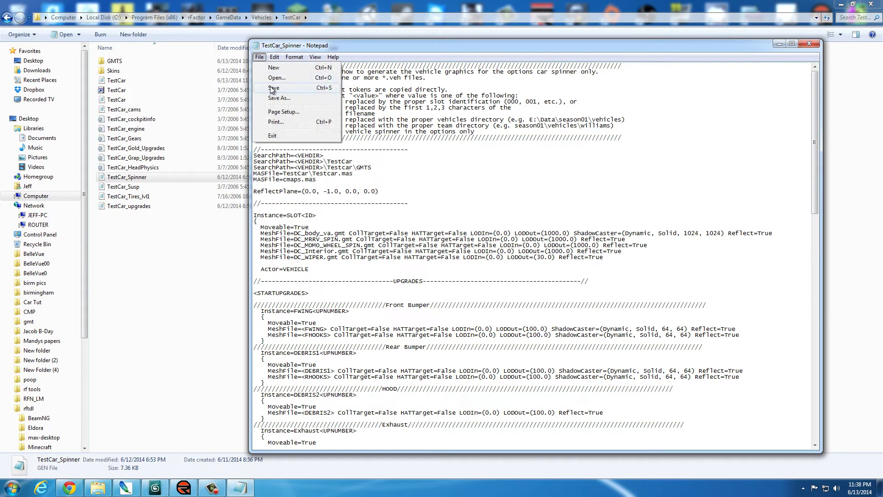
{"action": "left_click", "coordinate": [273, 88]}
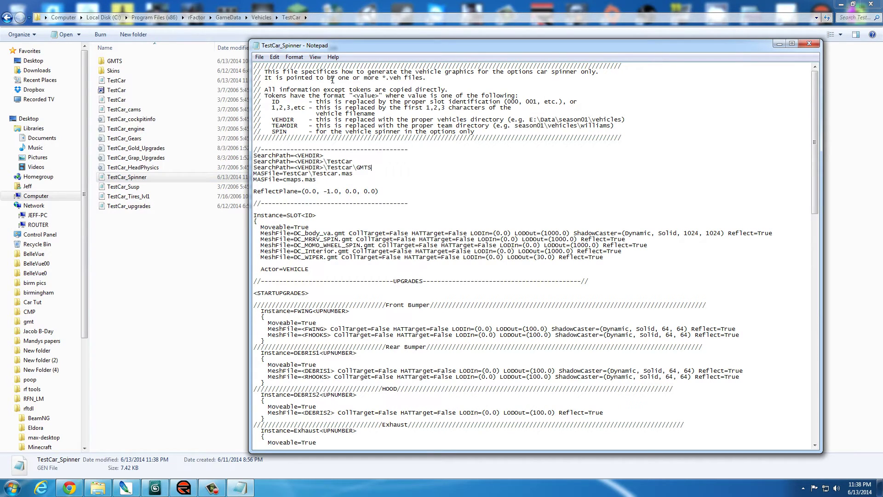
{"action": "left_click", "coordinate": [809, 43]}
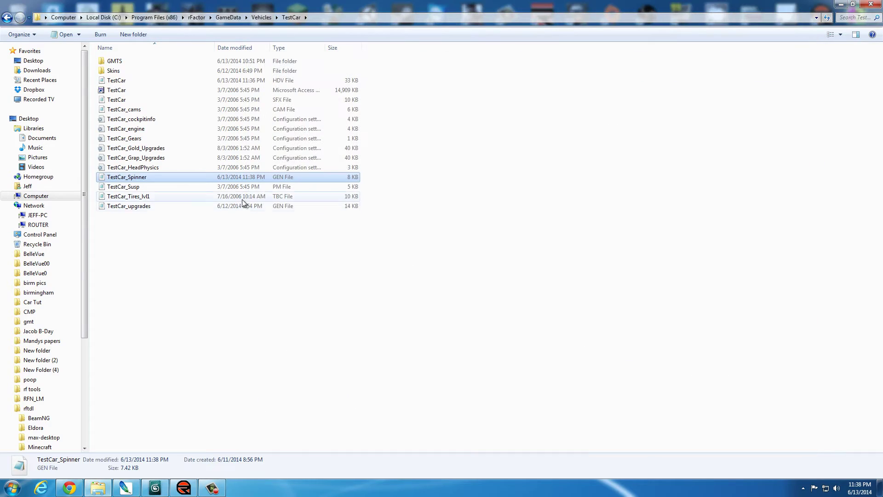
Open the TestCar_upgrades GEN file, and copy the three SearchPath lines from the TestCar_Spinner file.
{"action": "double_click", "coordinate": [143, 207]}
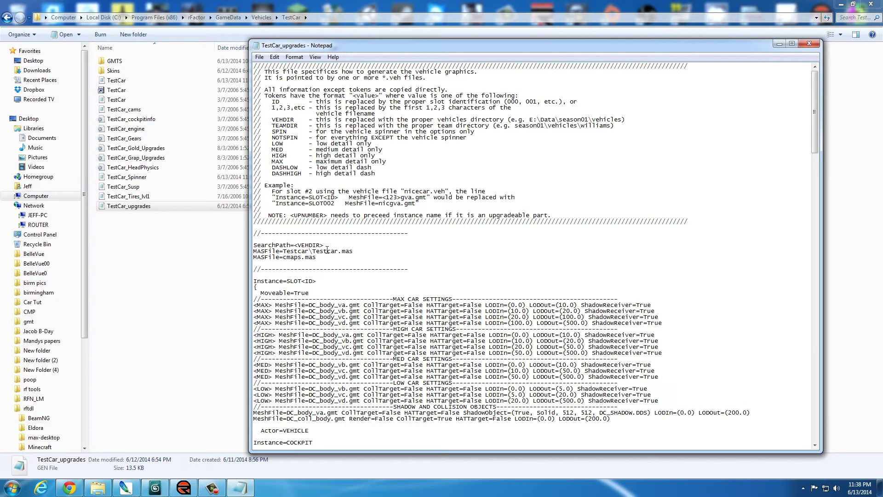
{"action": "left_click", "coordinate": [334, 244]}
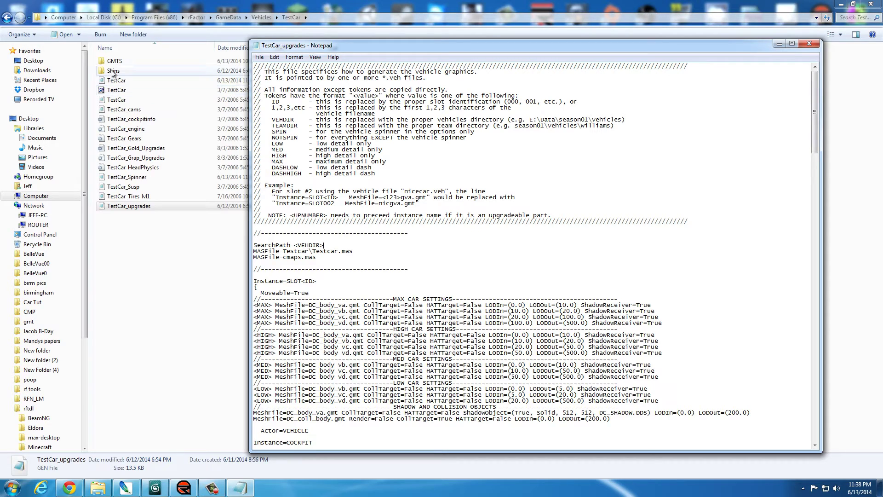
{"action": "double_click", "coordinate": [138, 177]}
{"action": "left_click_drag", "start_coordinate": [371, 167], "coordinate": [252, 155]}
{"action": "key", "text": "ctrl+c"}
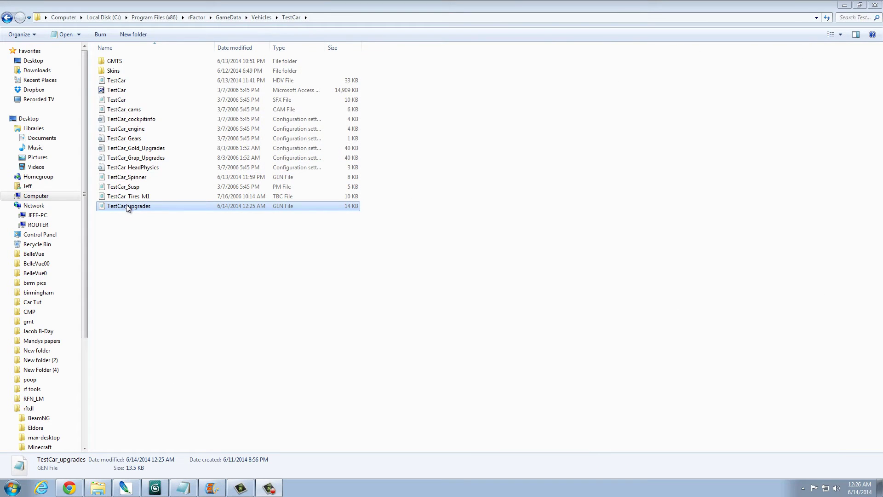
Replace the single SearchPath line in TestCar_upgrades with the three copied search path lines, and close the saved file.
{"action": "double_click", "coordinate": [128, 207]}
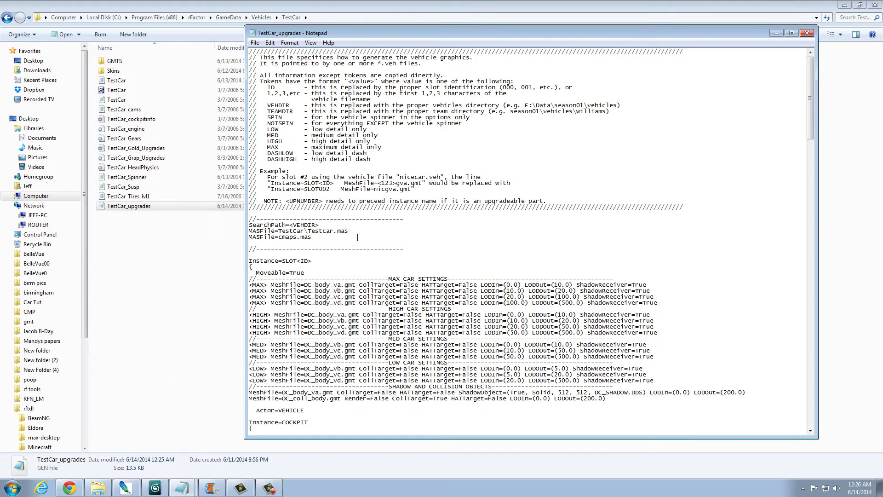
{"action": "left_click_drag", "start_coordinate": [326, 225], "coordinate": [248, 226]}
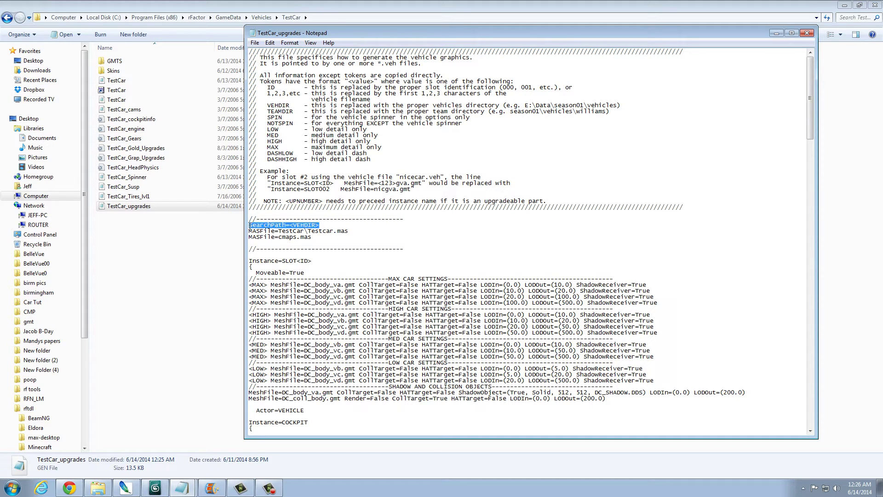
{"action": "key", "text": "ctrl+v"}
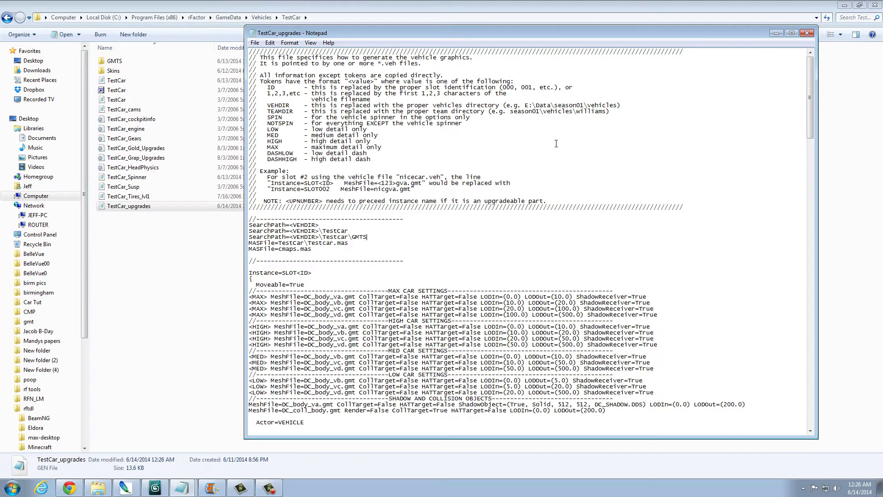
{"action": "left_click", "coordinate": [806, 33]}
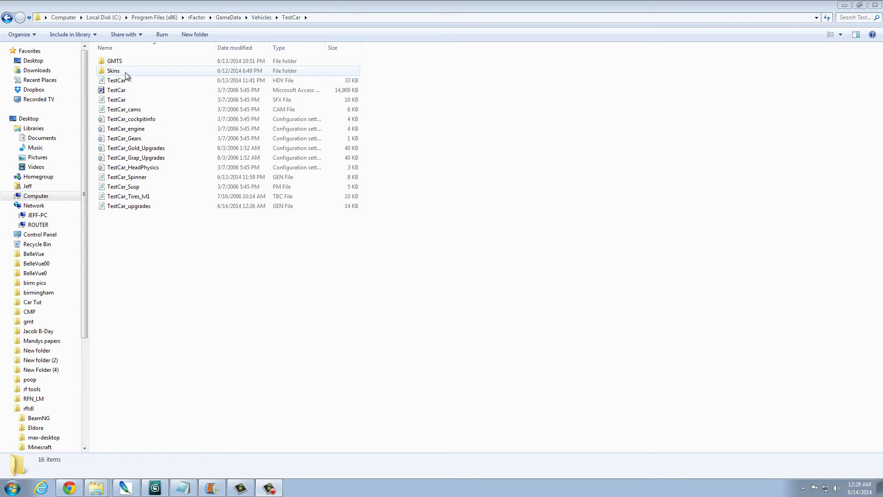
Check the file references and category in the TestCar1 VEH file under Skins\TestCar1, close it and return to the TestCar folder.
{"action": "double_click", "coordinate": [113, 71]}
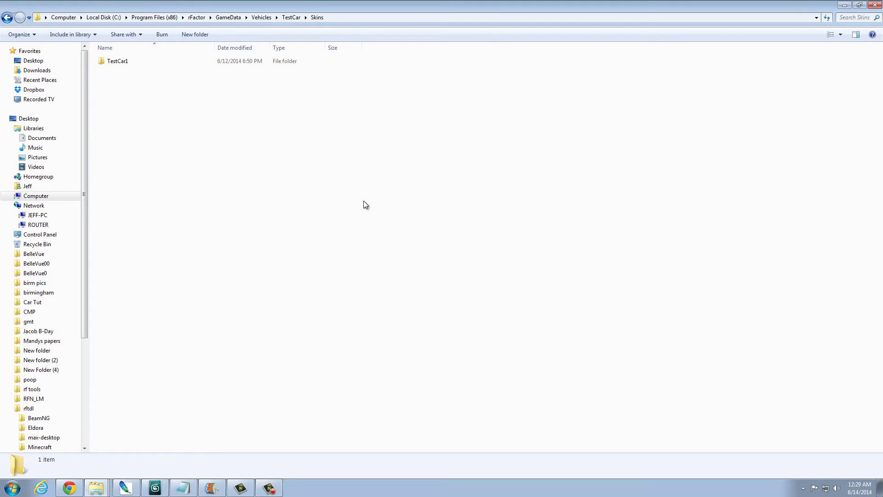
{"action": "double_click", "coordinate": [116, 63]}
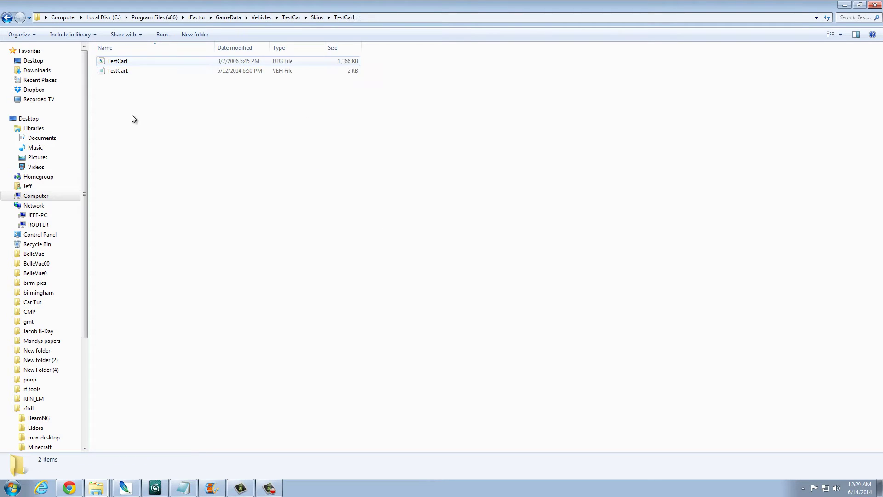
{"action": "left_click", "coordinate": [121, 73]}
{"action": "double_click", "coordinate": [121, 72]}
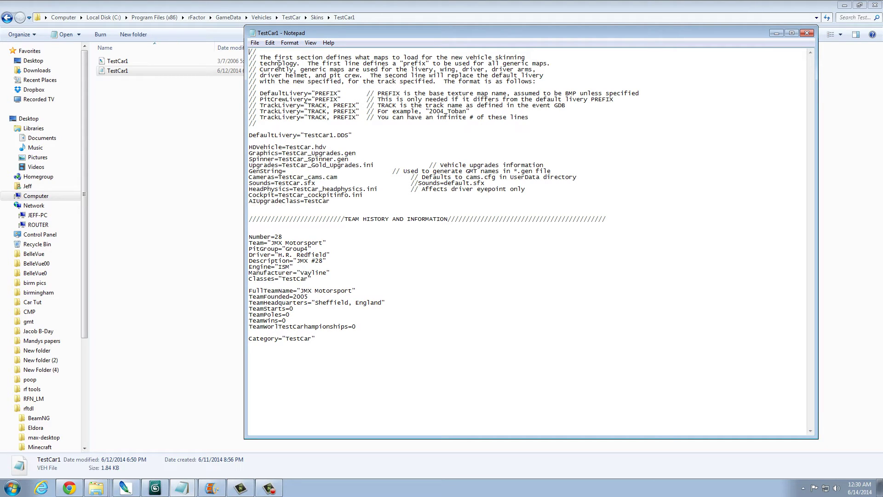
{"action": "left_click", "coordinate": [269, 43]}
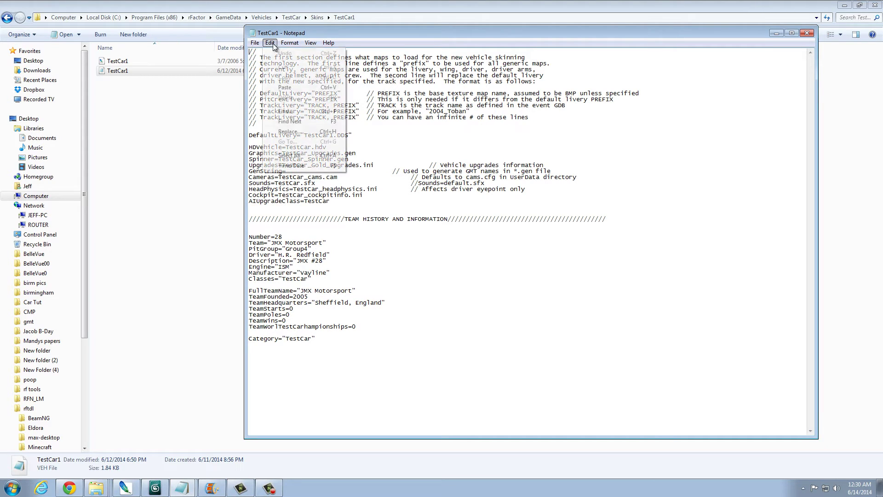
{"action": "left_click", "coordinate": [381, 83]}
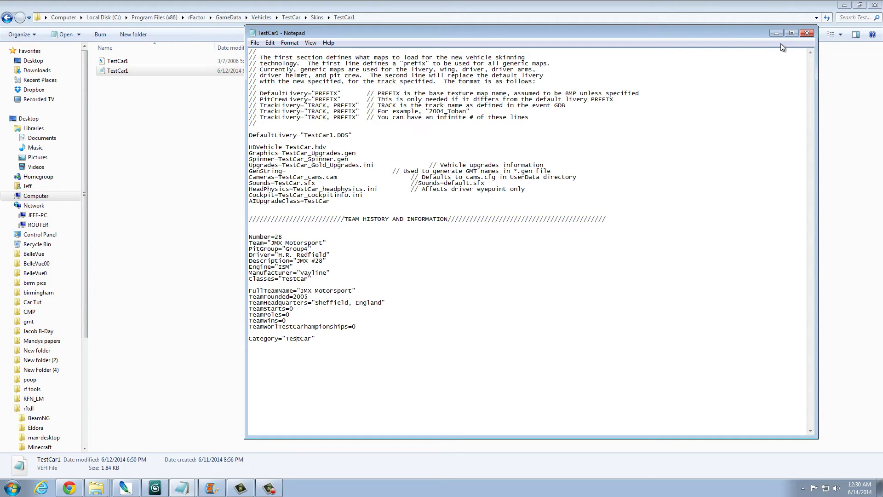
{"action": "left_click", "coordinate": [807, 33]}
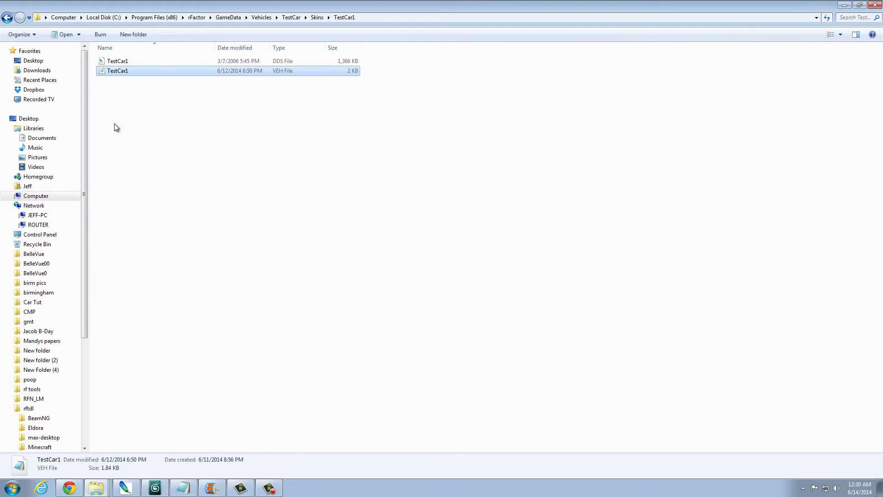
{"action": "left_click", "coordinate": [8, 18]}
{"action": "left_click", "coordinate": [8, 19]}
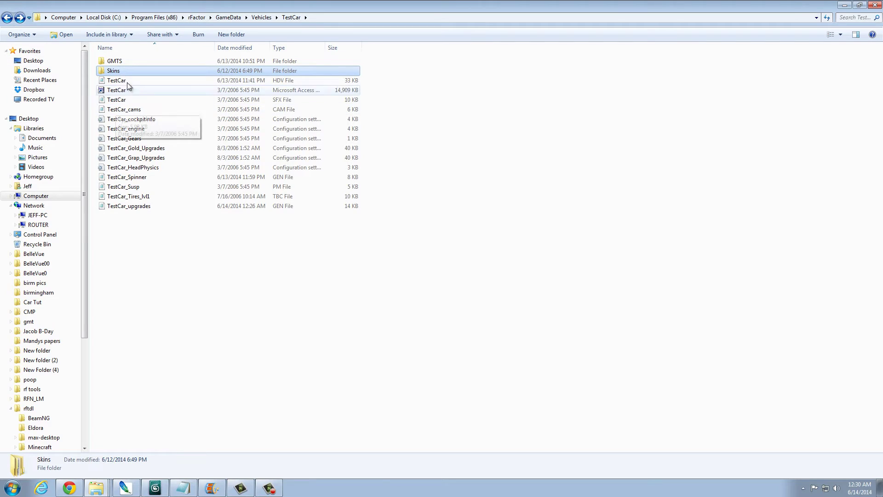
Look in the GMTS folder for the name of the custom body model, and return to the TestCar folder.
{"action": "mouse_move", "coordinate": [116, 72]}
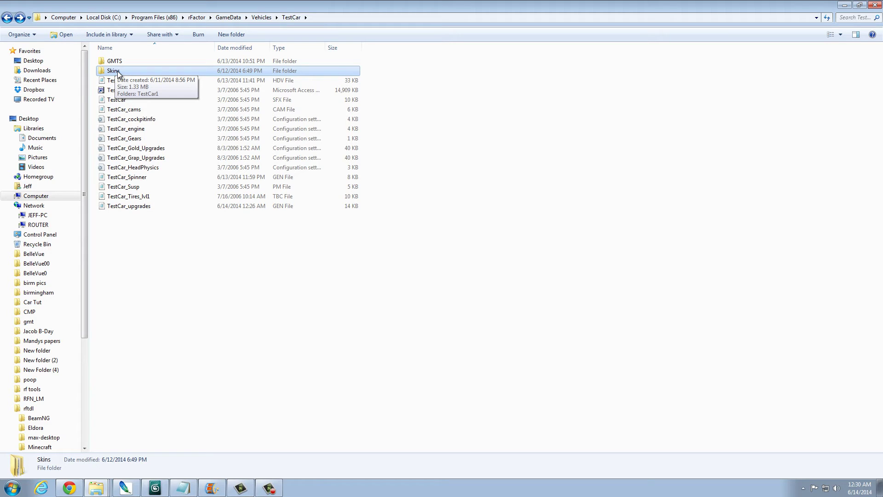
{"action": "double_click", "coordinate": [118, 62]}
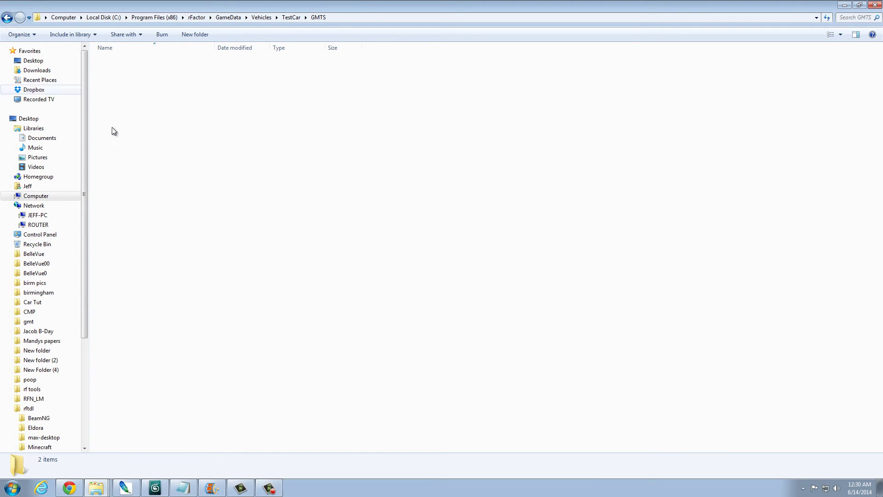
{"action": "left_click", "coordinate": [6, 17]}
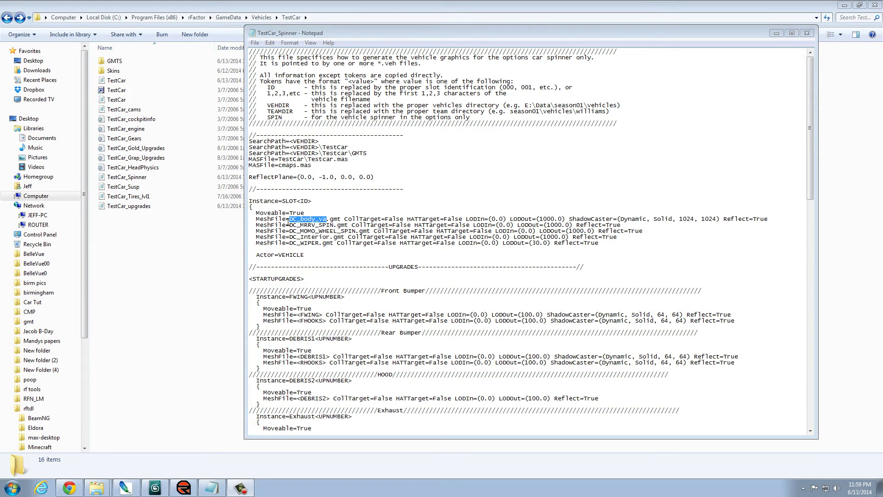
{"action": "double_click", "coordinate": [114, 60]}
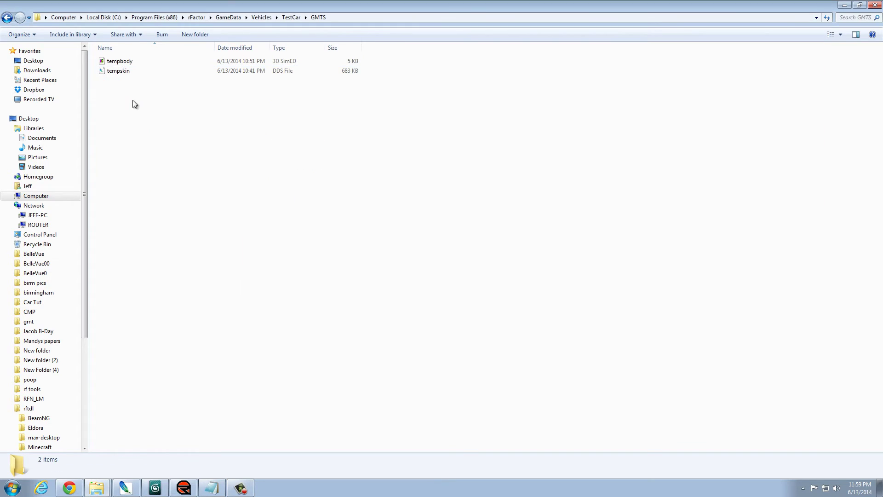
{"action": "left_click", "coordinate": [7, 17]}
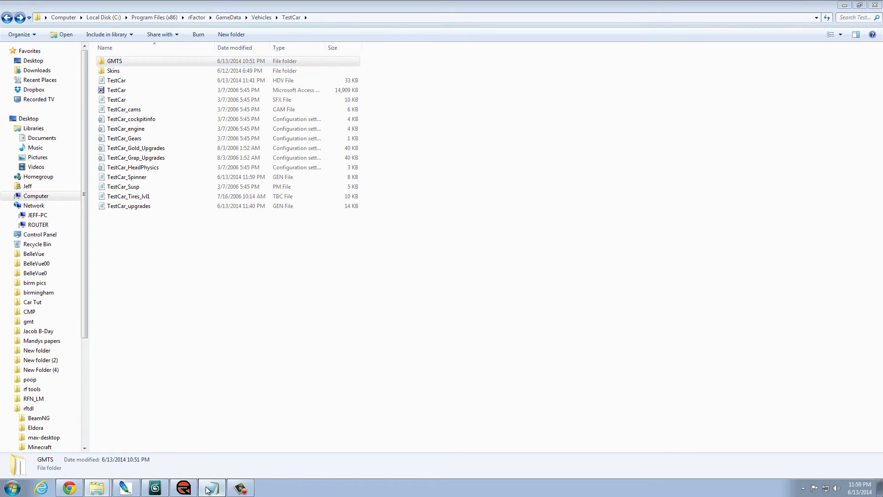
In the TestCar_Spinner file, replace the DC_body_va mesh name in the SLOT<ID> instance with tempbody.
{"action": "left_click", "coordinate": [211, 487]}
{"action": "left_click", "coordinate": [290, 219]}
{"action": "left_click_drag", "start_coordinate": [291, 219], "coordinate": [326, 217]}
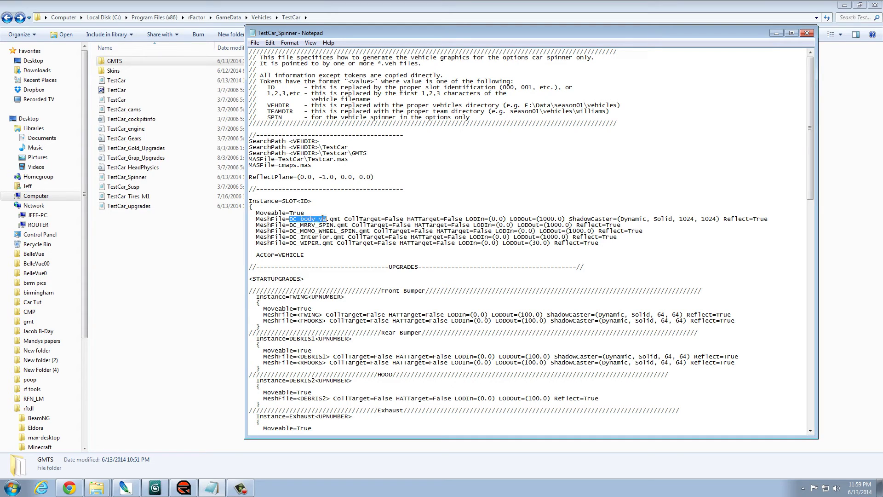
{"action": "type", "text": "tempbody"}
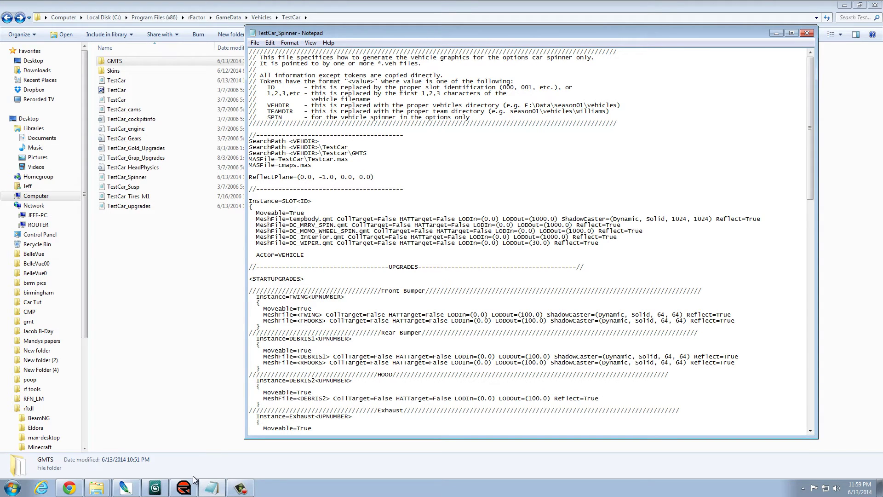
Switch to rFactor and change the racing series to Comair Sort Tug, opening its vehicle page to unload the test car.
{"action": "left_click", "coordinate": [184, 487]}
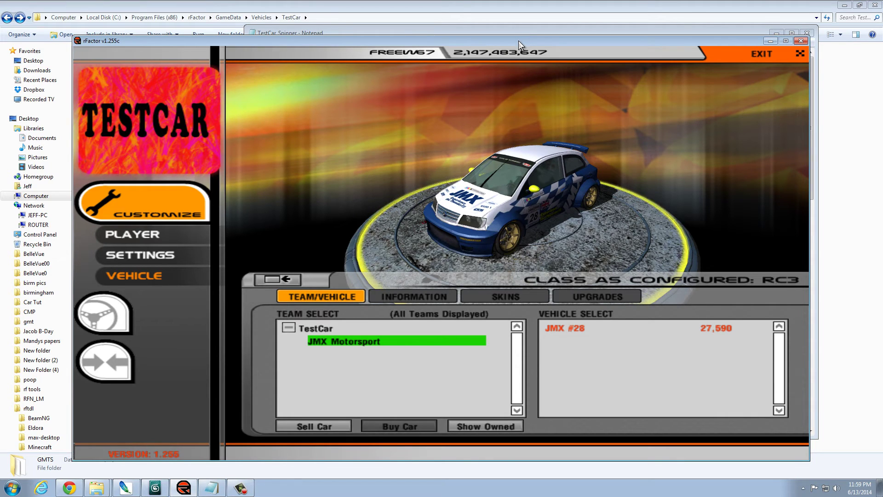
{"action": "left_click_drag", "start_coordinate": [518, 41], "coordinate": [526, 36]}
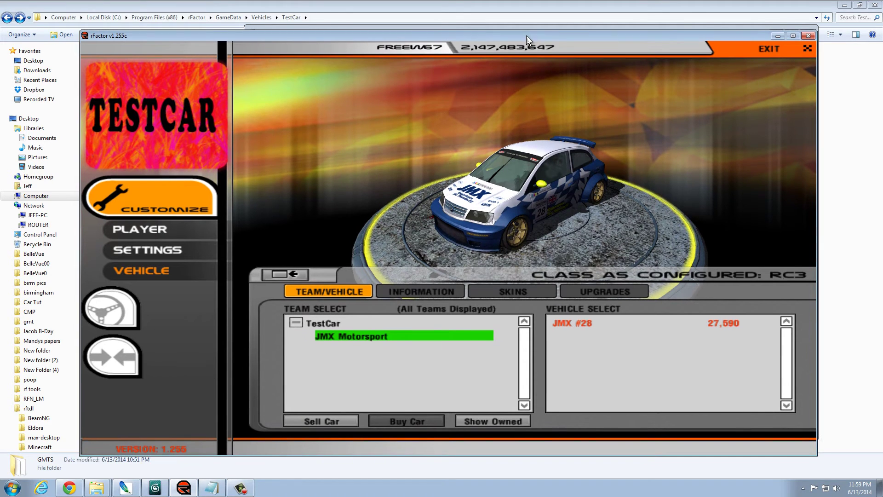
{"action": "left_click", "coordinate": [139, 229]}
{"action": "left_click", "coordinate": [320, 122]}
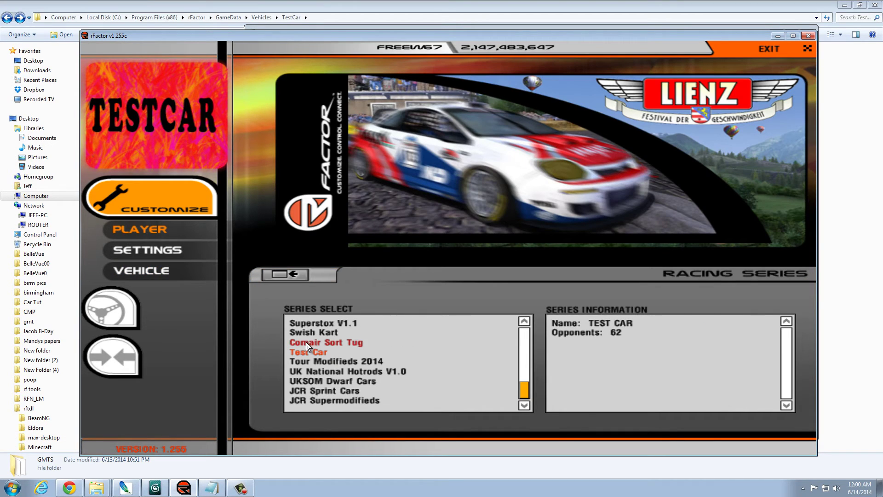
{"action": "left_click", "coordinate": [164, 271]}
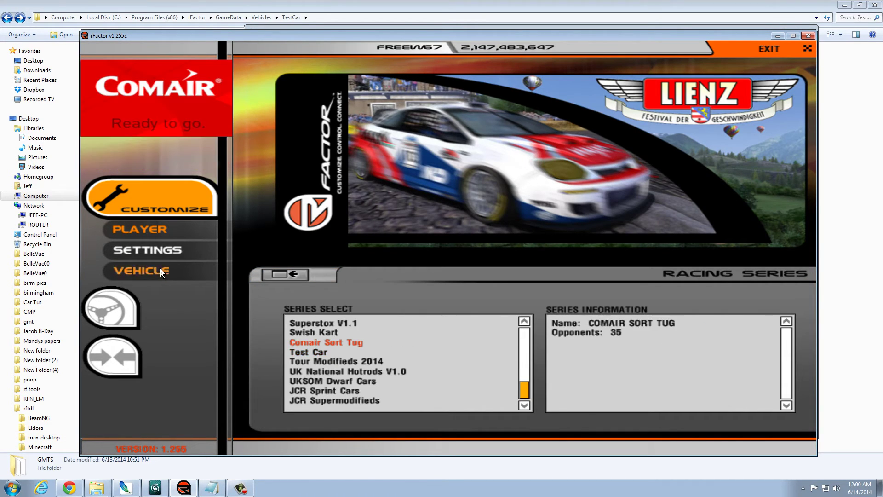
Set the racing series back to Test Car and open its vehicle page to reload the car with the edited files.
{"action": "left_click", "coordinate": [161, 227]}
{"action": "left_click", "coordinate": [313, 124]}
{"action": "left_click", "coordinate": [166, 271]}
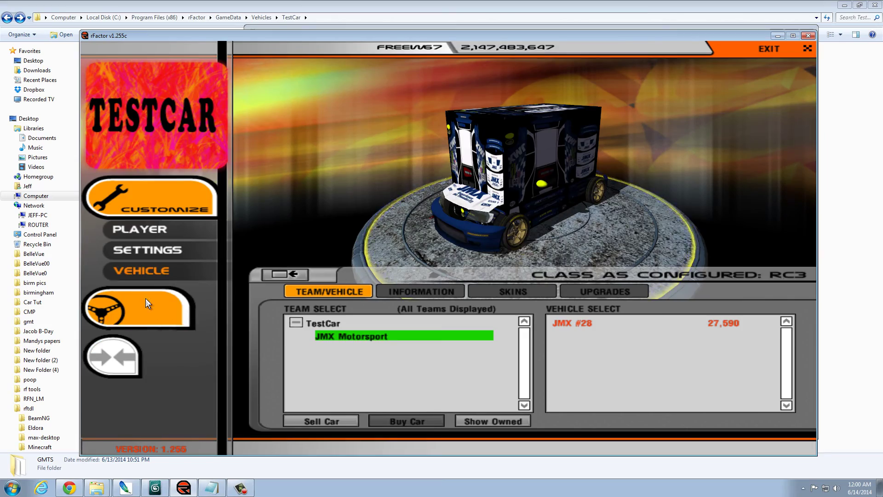
Open the Control section and inspect the custom body on the spinner from several angles and up close.
{"action": "left_click", "coordinate": [145, 299]}
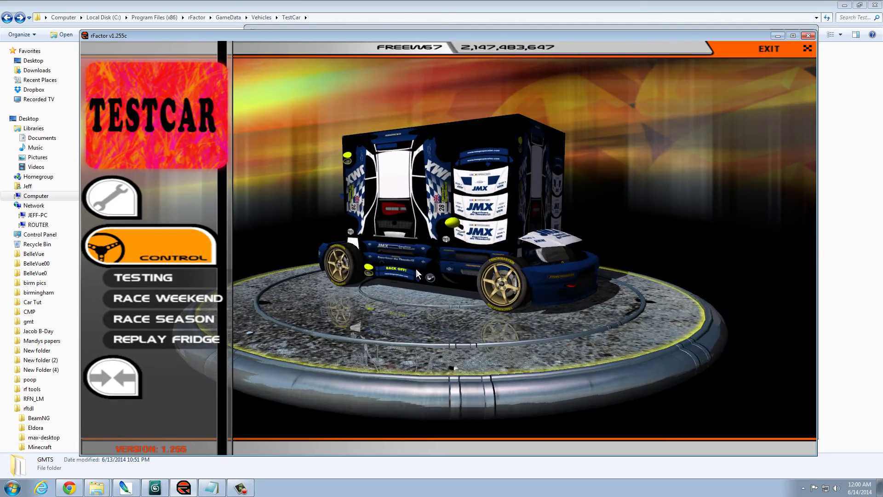
{"action": "left_click_drag", "start_coordinate": [415, 271], "coordinate": [467, 321]}
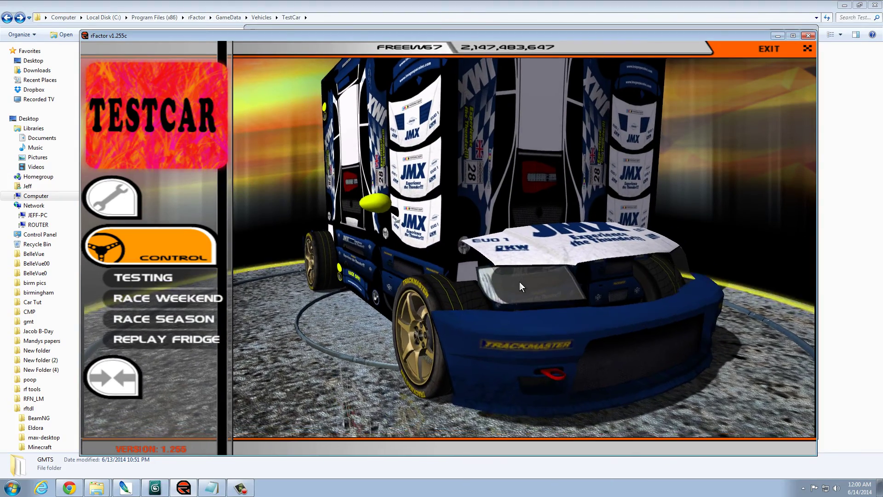
{"action": "left_click_drag", "start_coordinate": [520, 281], "coordinate": [381, 139]}
{"action": "left_click_drag", "start_coordinate": [503, 201], "coordinate": [529, 220]}
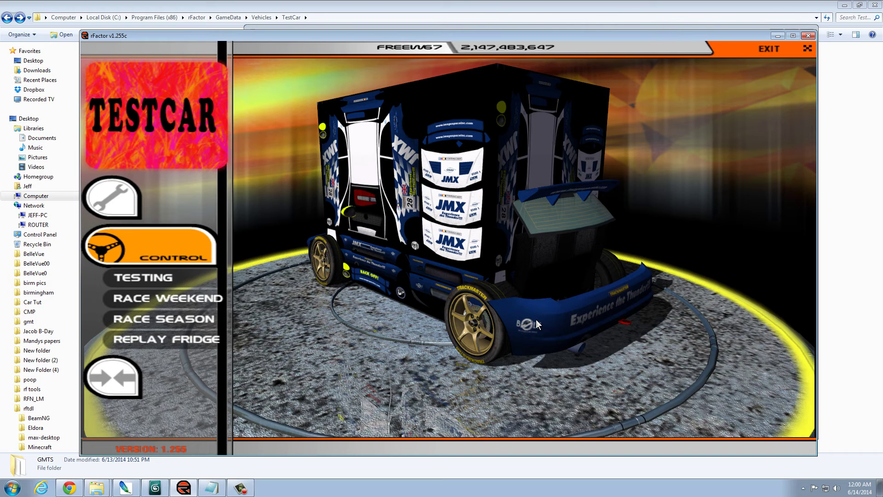
Return to the TestCar_Spinner file and examine the mesh references in the upgrade instances, down to the RRTIRE entry for the right rear tire.
{"action": "left_click", "coordinate": [475, 4]}
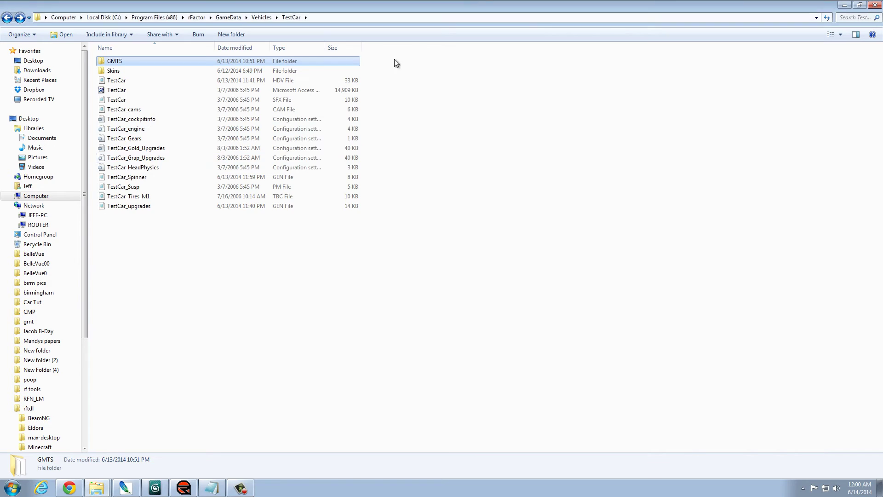
{"action": "left_click", "coordinate": [211, 488]}
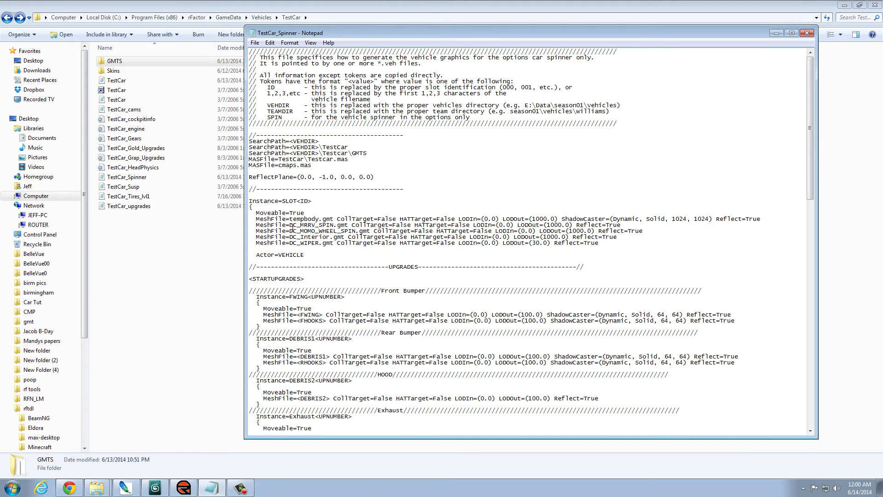
{"action": "scroll", "coordinate": [315, 236], "scroll_direction": "down", "scroll_amount": 1}
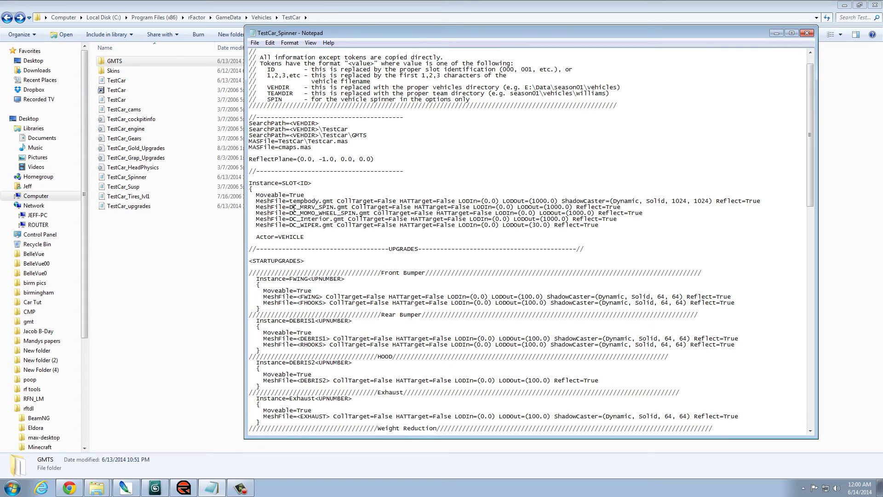
{"action": "scroll", "coordinate": [378, 220], "scroll_direction": "down", "scroll_amount": 6}
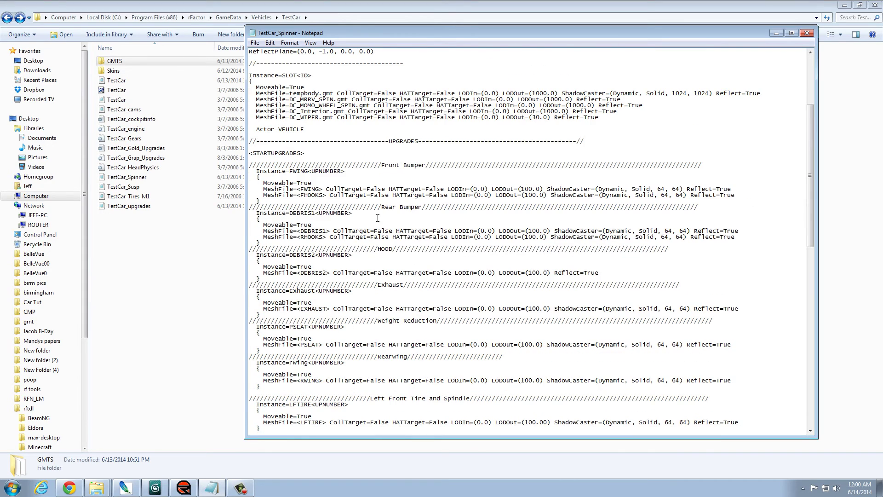
{"action": "scroll", "coordinate": [377, 218], "scroll_direction": "down", "scroll_amount": 20}
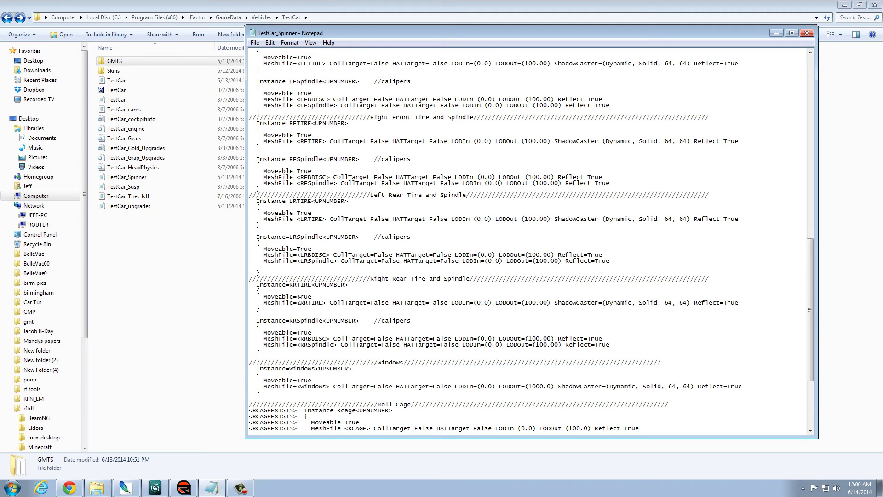
{"action": "left_click_drag", "start_coordinate": [300, 302], "coordinate": [320, 303]}
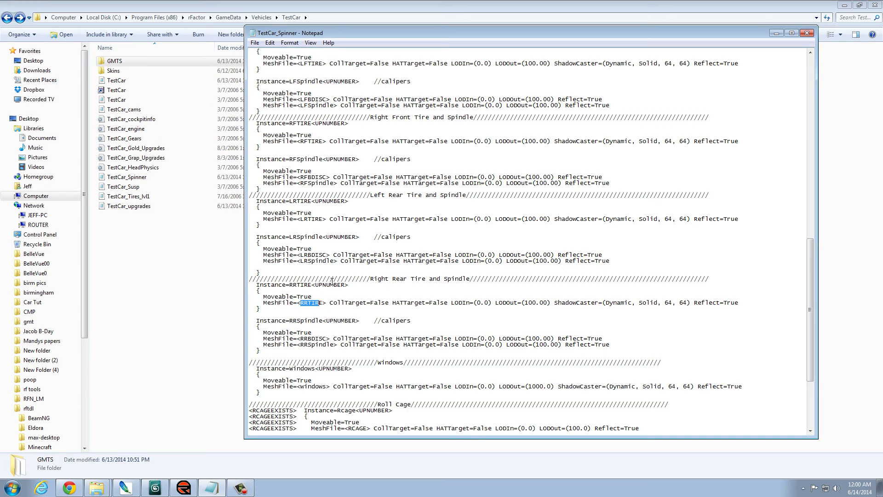